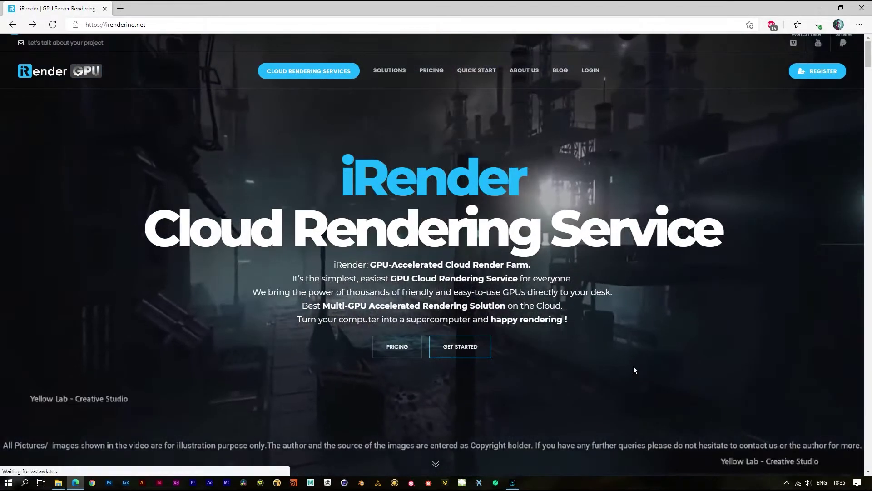
- Log in to the iRender account with the password, enabling Remember me and completing the reCAPTCHA check
left_click(591, 70)
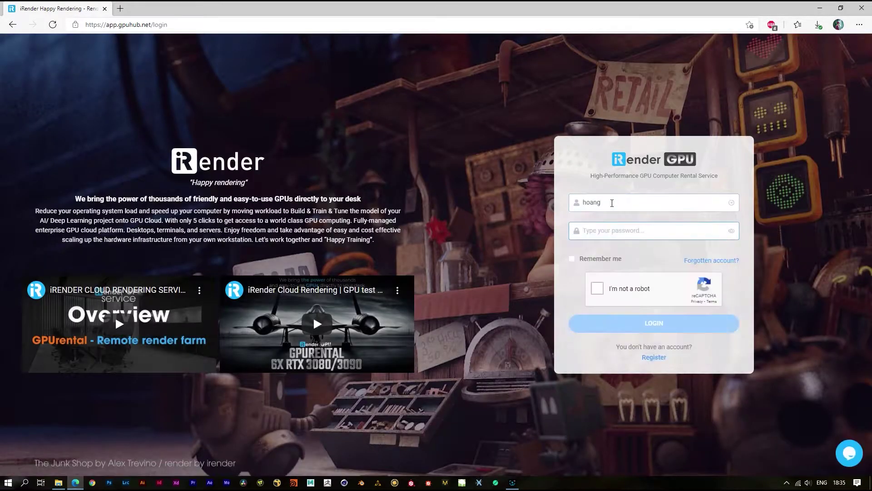
type("••••••")
left_click(572, 258)
left_click(597, 288)
left_click(616, 323)
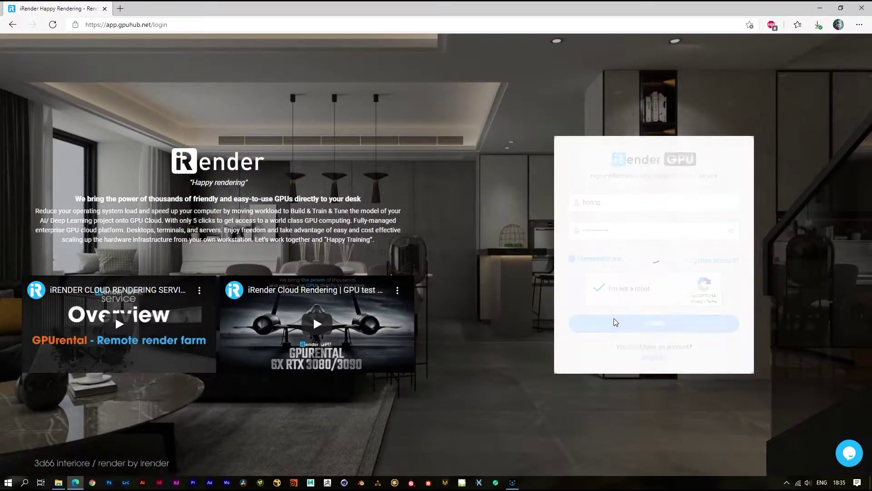
- Check the local C4D RS TEST folder and preview its PNG reference image
left_click(63, 485)
right_click(297, 214)
left_click(292, 250)
double_click(199, 176)
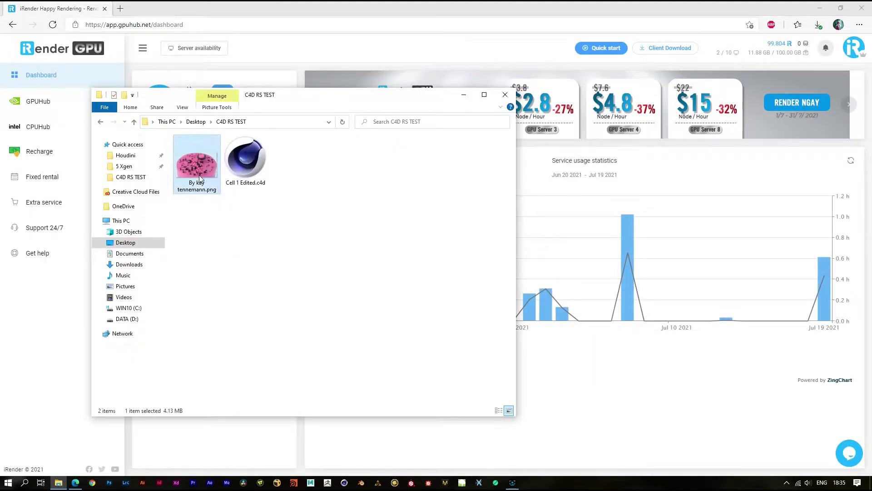
left_click_drag(356, 104, 312, 97)
key("Escape")
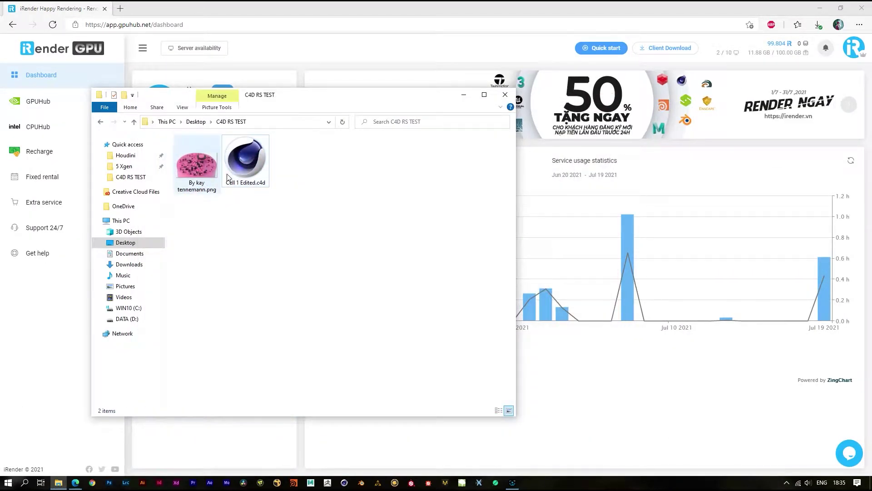
- View the CPU server offer for a new image in CPUHub, dismiss it and return to GPUHub
left_click(83, 172)
left_click(50, 104)
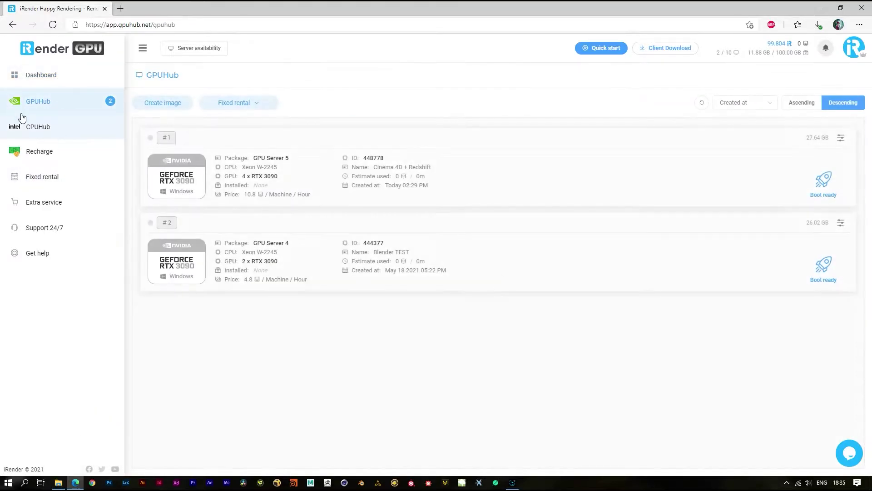
left_click(33, 131)
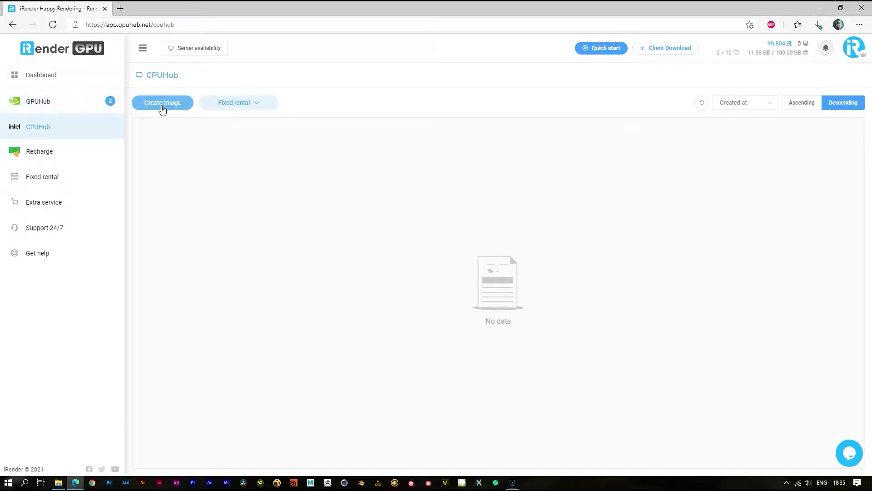
left_click(161, 105)
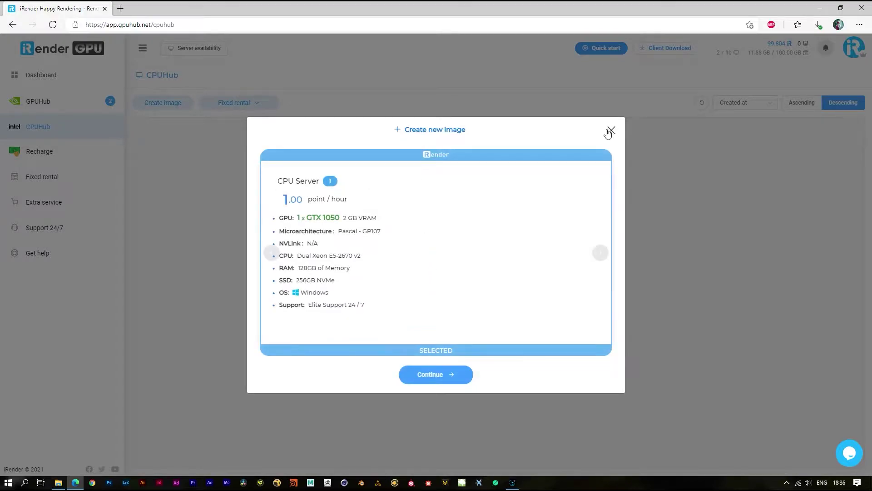
left_click(610, 130)
key("alt+Left")
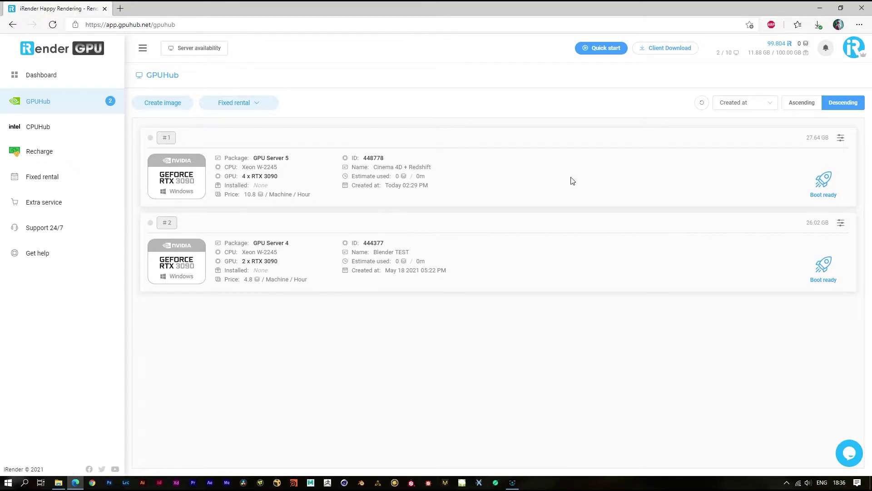
- Compare the single, 2x-4x and 6x card server packages for a new GPUHub image without creating one
left_click(178, 102)
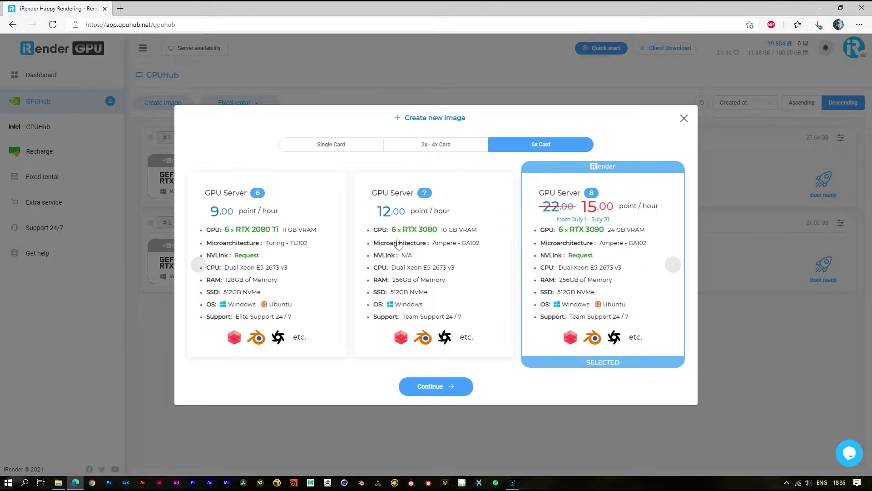
left_click(473, 146)
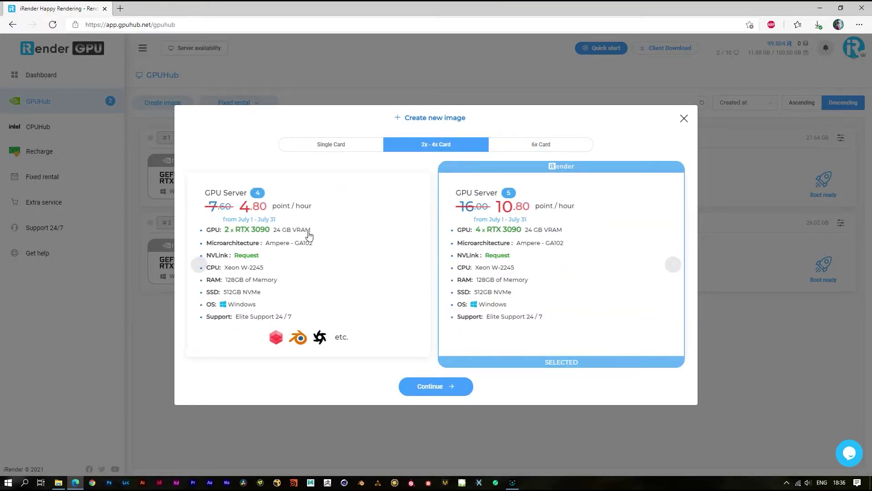
left_click(357, 146)
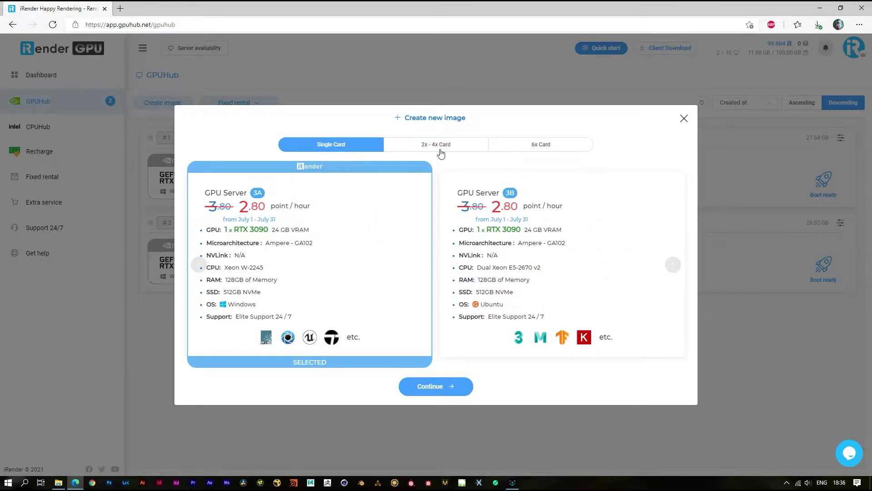
left_click(440, 152)
left_click(535, 150)
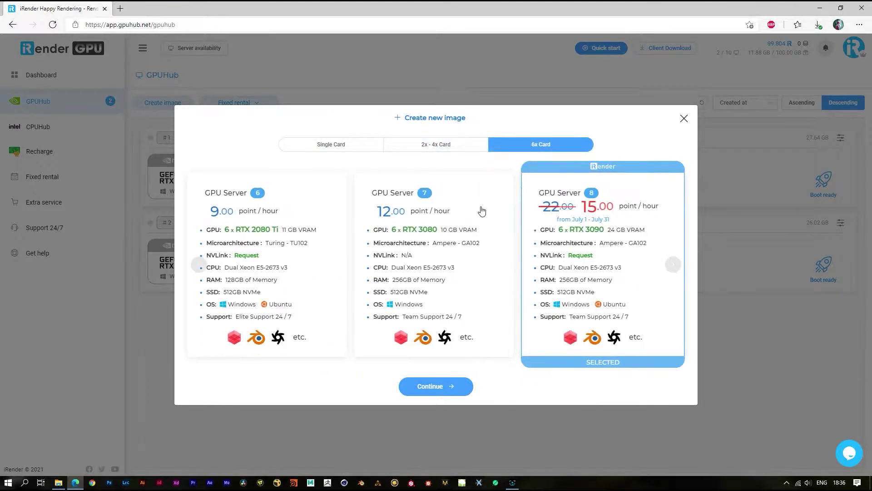
left_click(481, 211)
left_click(632, 194)
left_click(684, 118)
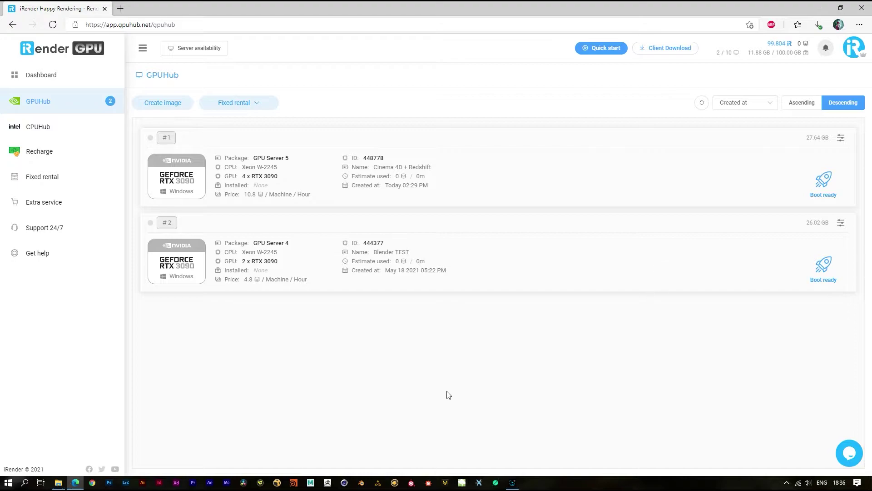
- Look over the project files in the local C4D RS TEST folder again and return to the GPUHub page
left_click(59, 482)
left_click_drag(315, 233, 286, 202)
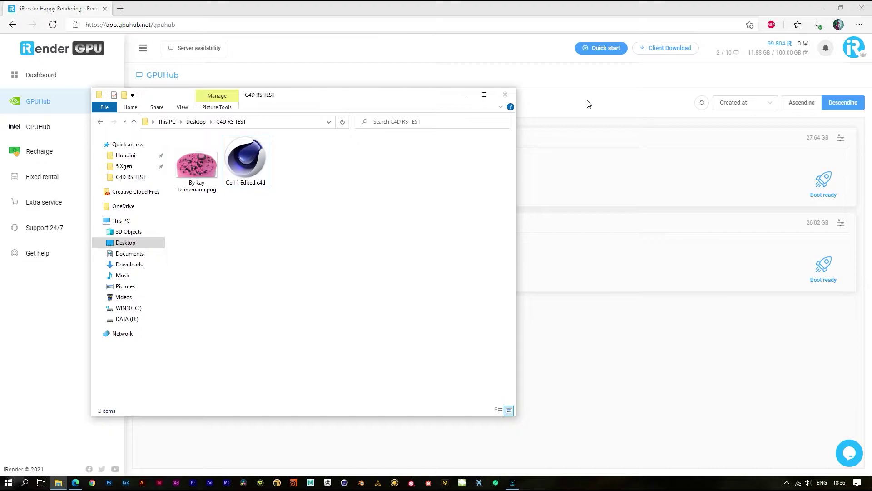
left_click(617, 112)
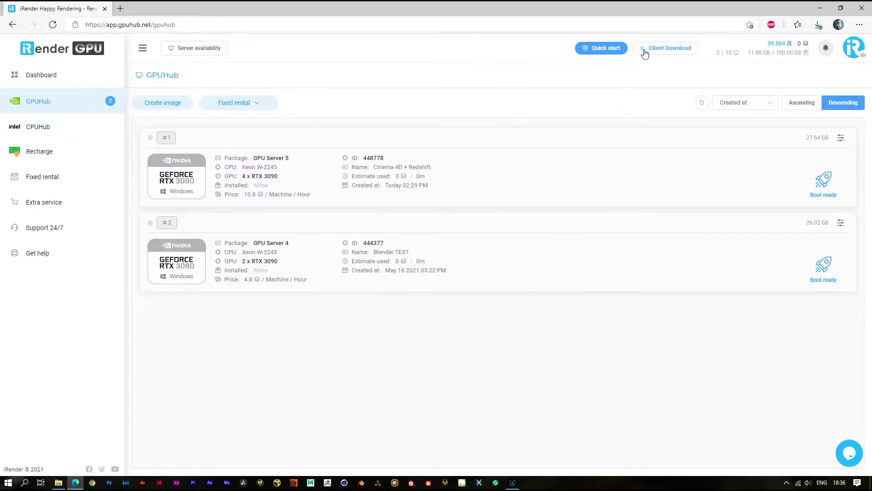
- View the client download page, then bring up GpuHub Sync and open the Your Storage (Z:) drive
left_click(659, 50)
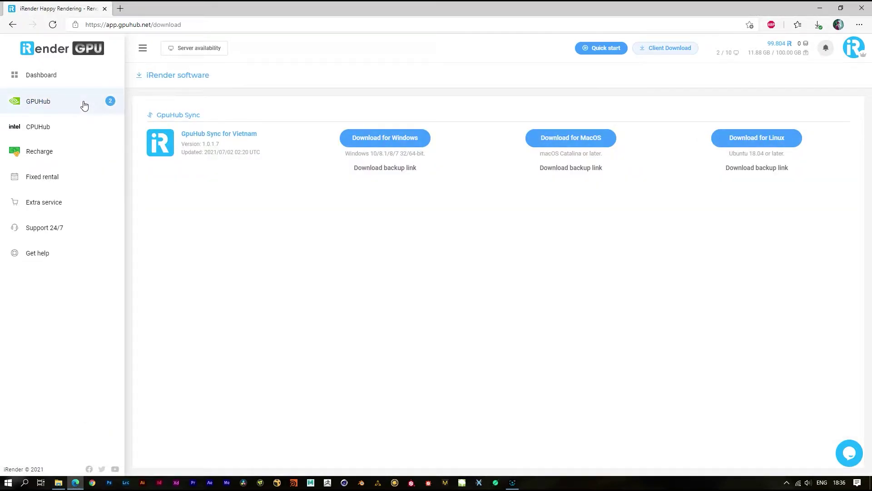
left_click(787, 482)
left_click(786, 467)
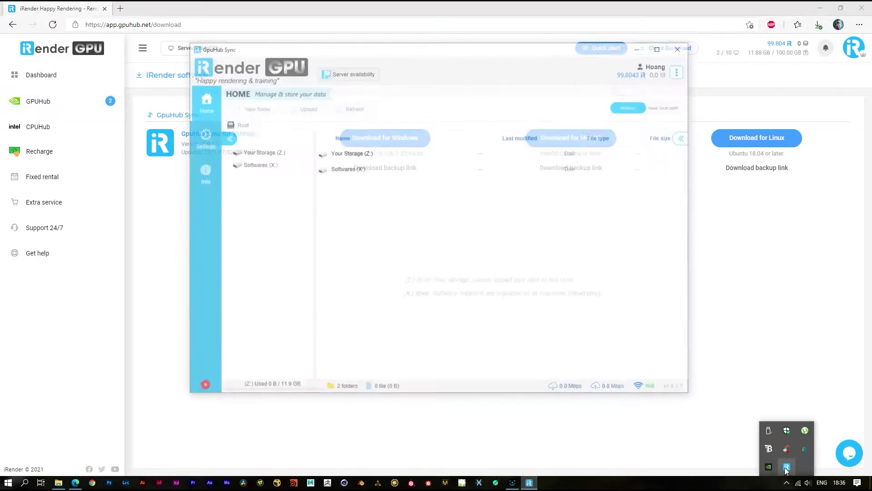
left_click_drag(380, 56, 418, 92)
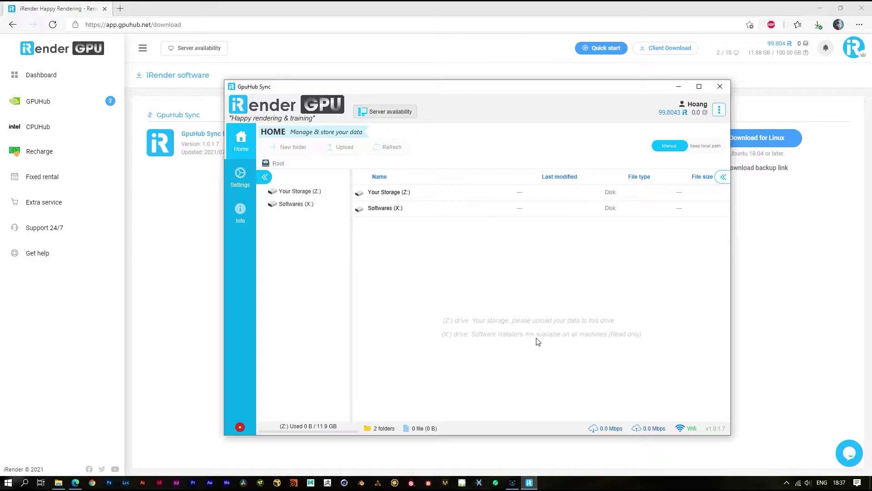
double_click(387, 195)
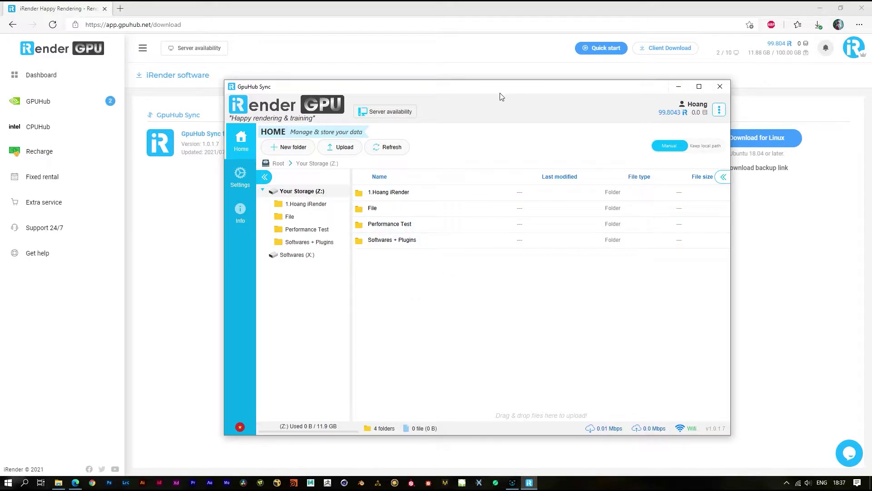
- Upload Cell 1 Edited.c4d from the C4D RS TEST folder to the Z: storage and clear the completed action
left_click(78, 100)
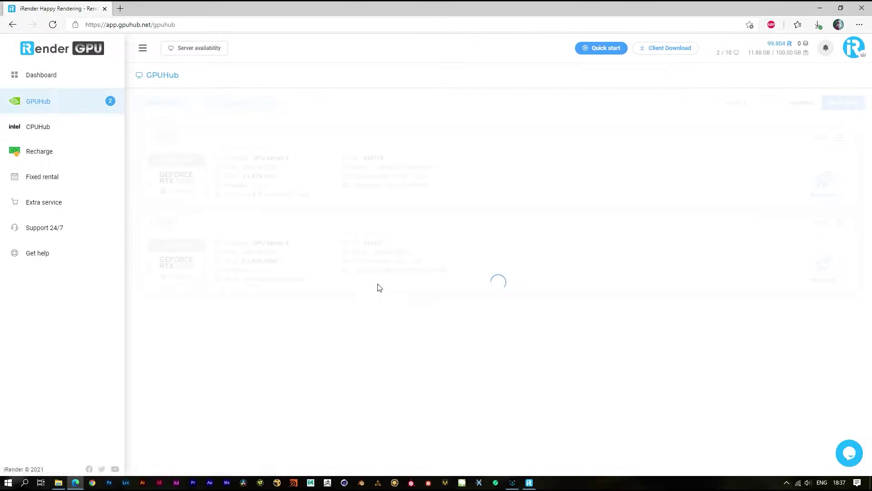
left_click(58, 485)
left_click(530, 482)
left_click_drag(454, 82, 552, 75)
left_click_drag(247, 159, 564, 302)
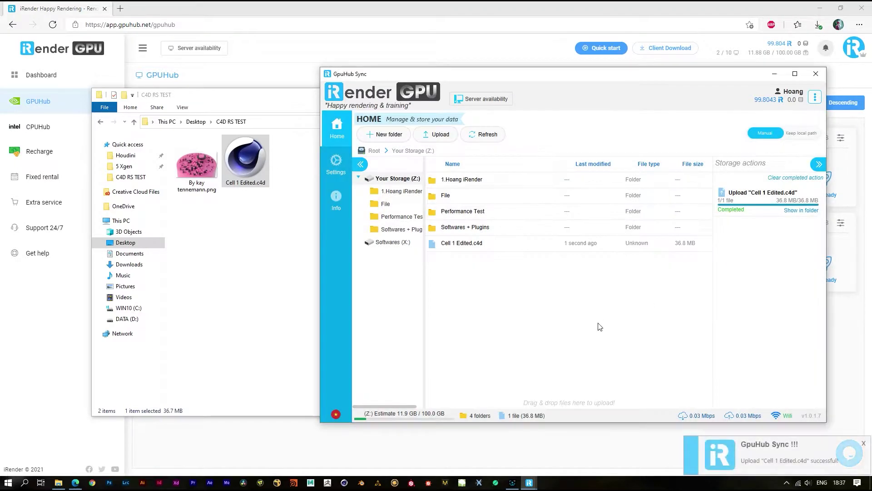
left_click(788, 178)
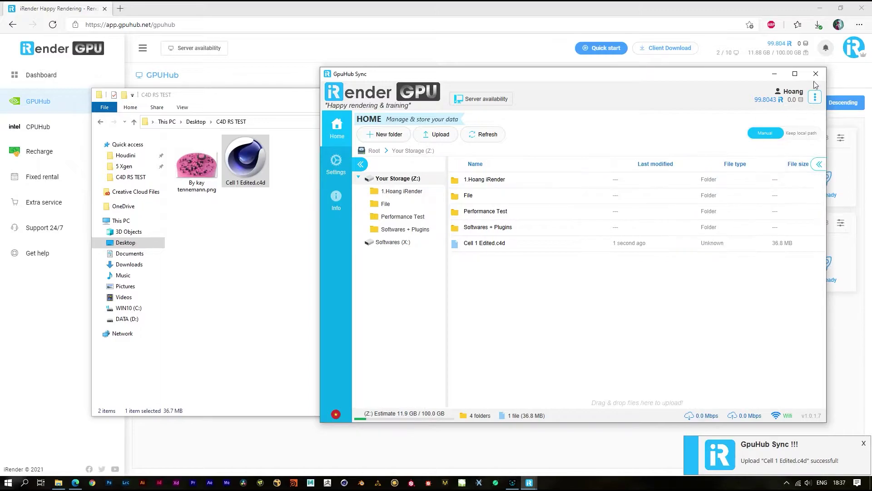
- Close GpuHub Sync and boot the Cinema 4D + Redshift machine on GPU Server 5
left_click(817, 74)
left_click(333, 241)
left_click(627, 227)
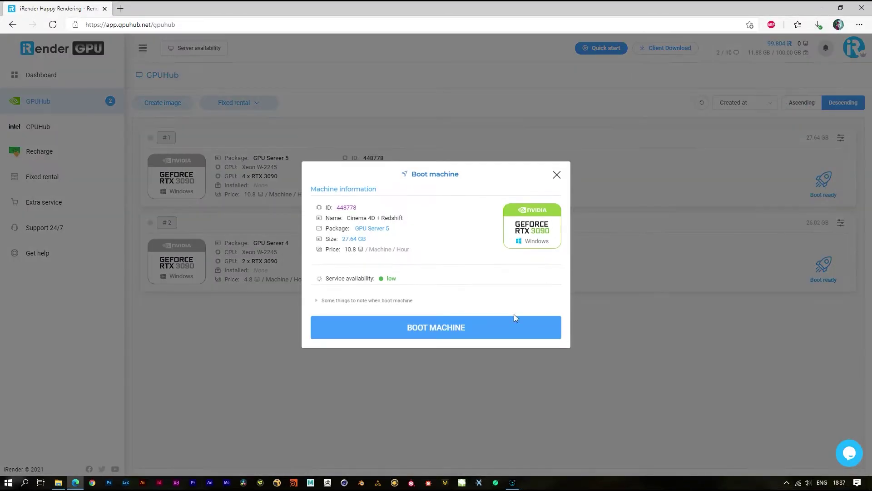
left_click(499, 325)
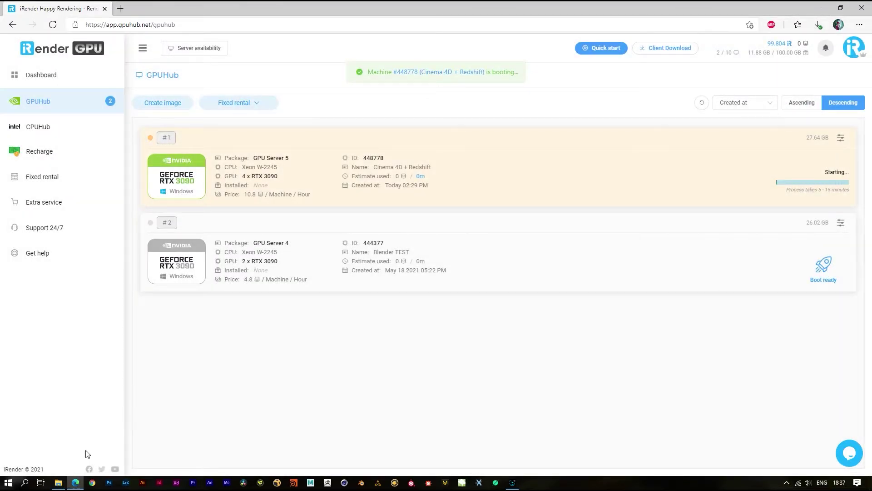
- Resize and reposition the Remote Desktop window of the Cinema 4D + Redshift machine
left_click(58, 482)
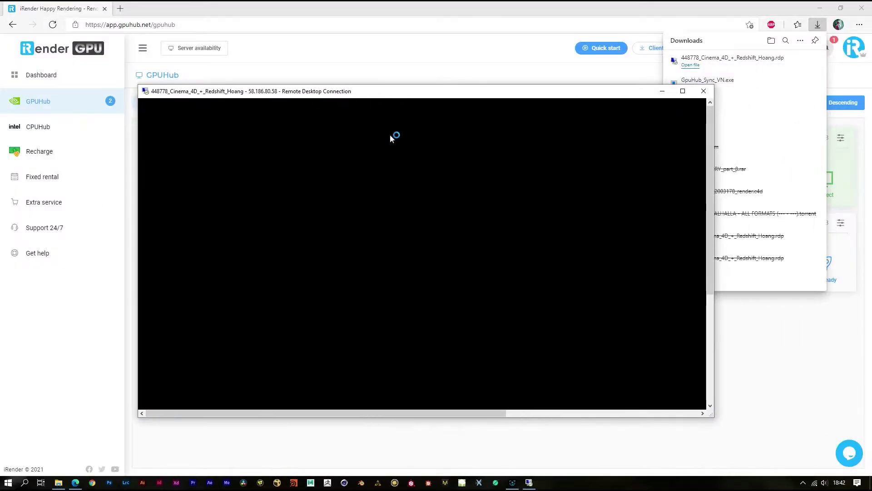
left_click_drag(714, 420, 819, 410)
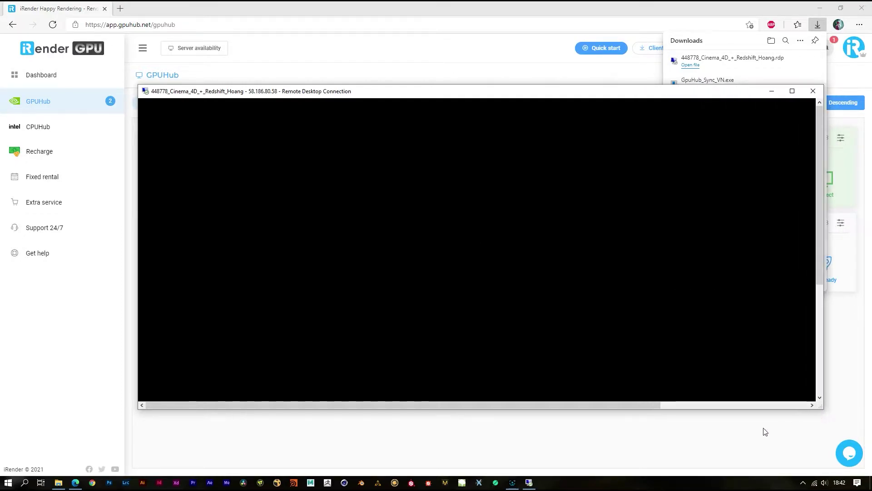
left_click(714, 452)
left_click(529, 482)
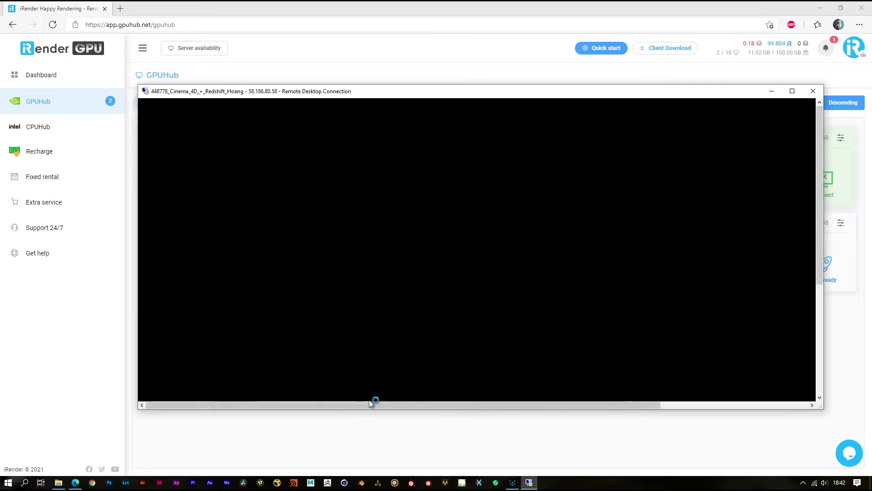
left_click(59, 482)
left_click(58, 482)
left_click_drag(383, 93, 315, 109)
left_click_drag(754, 303, 692, 304)
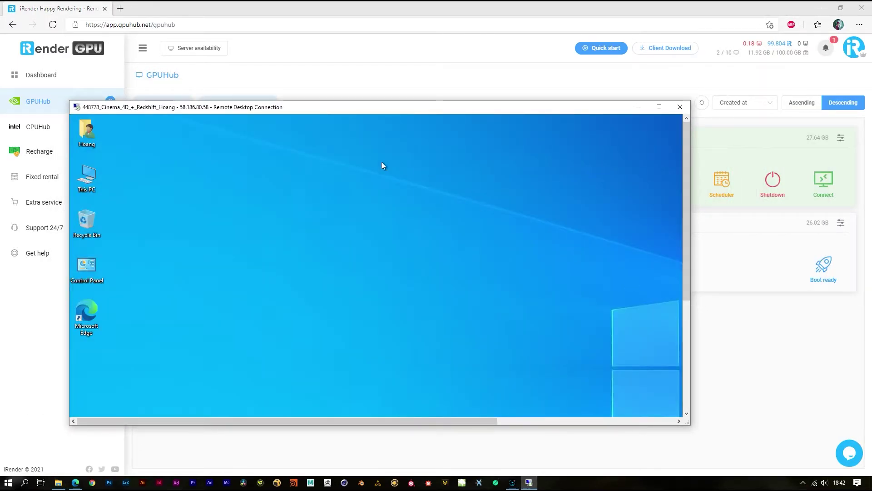
- Refresh the remote machine's desktop and expand the Remote Desktop session to full screen
right_click(381, 162)
left_click(407, 190)
left_click(659, 107)
right_click(458, 179)
left_click(485, 207)
left_click(792, 480)
left_click(792, 480)
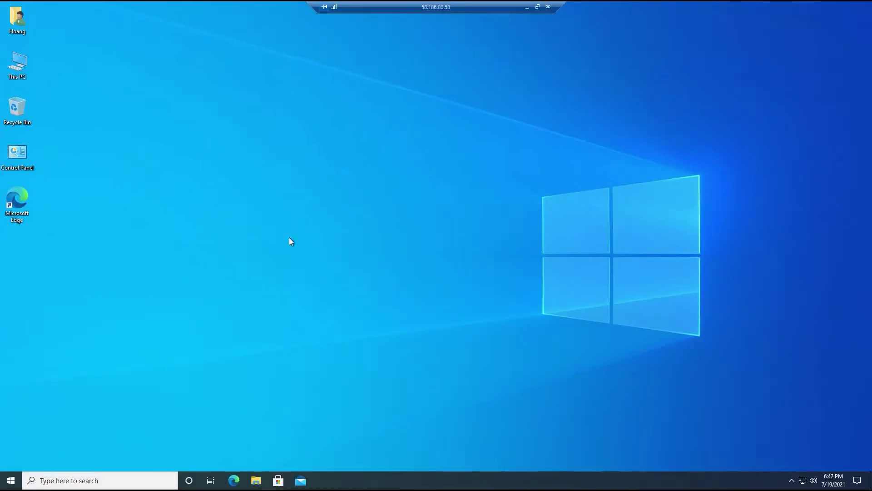
- Examine the remote machine's GPUs in Task Manager's performance view, then minimize Task Manager
right_click(507, 487)
left_click(539, 446)
left_click_drag(181, 44, 344, 78)
left_click(241, 99)
scroll(268, 296, "down", 3)
left_click(269, 214)
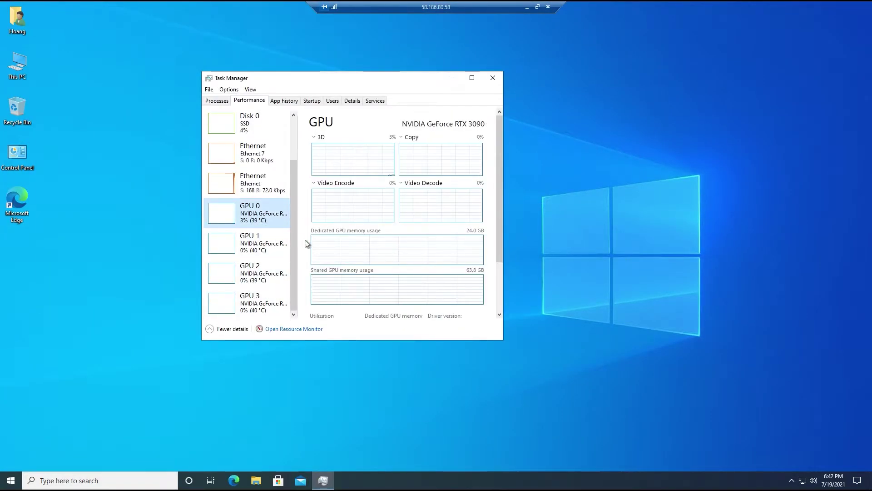
left_click_drag(298, 240, 321, 240)
left_click_drag(503, 209, 542, 209)
left_click(490, 78)
- Open the Softwares (X:) network drive from This PC on the remote machine
double_click(17, 64)
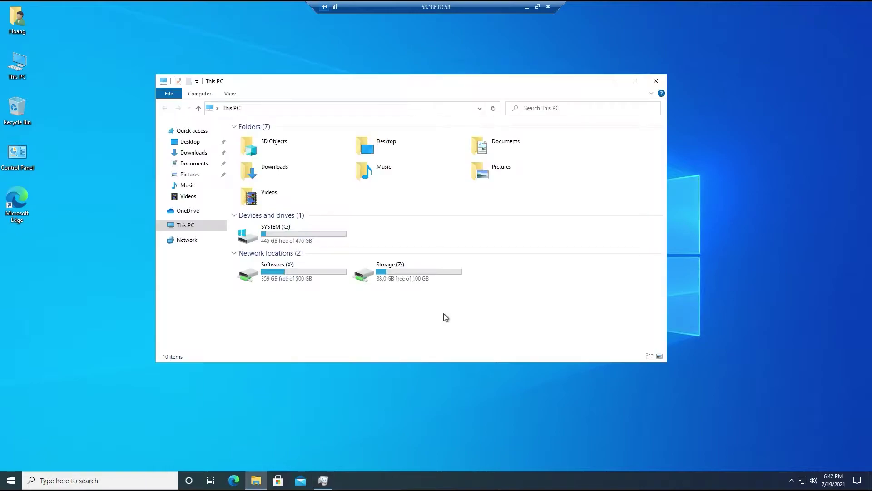
left_click_drag(442, 318, 262, 264)
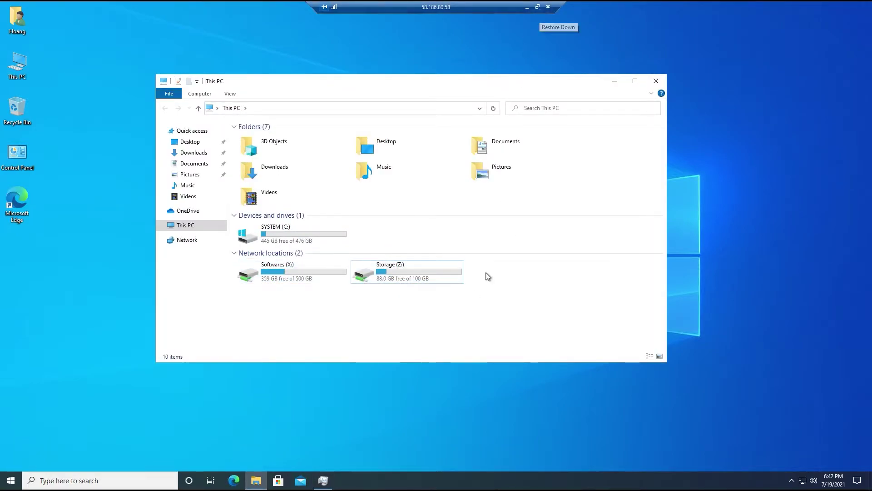
double_click(291, 272)
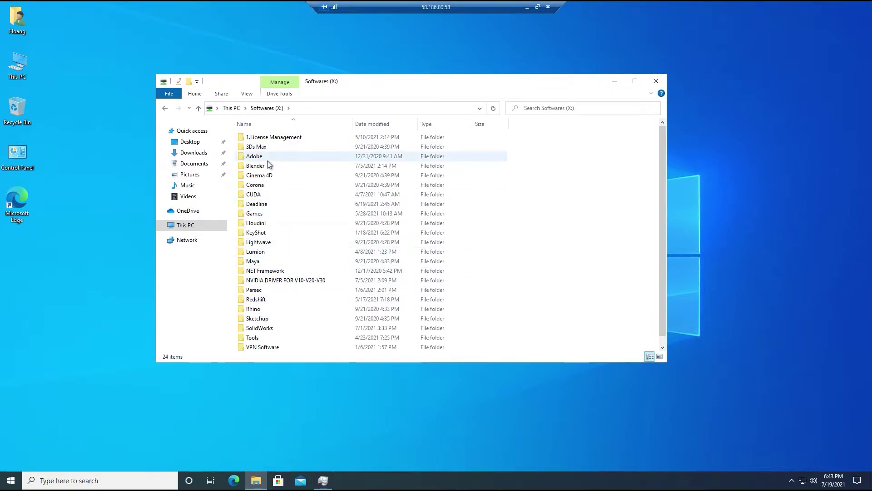
key("super")
left_click(59, 258)
- Open the Redshift folder on the Softwares (X:) drive and copy redshift_v3.0.45_setup_flt.exe to the remote desktop
left_click_drag(354, 83, 439, 79)
left_click(319, 105)
key("Return")
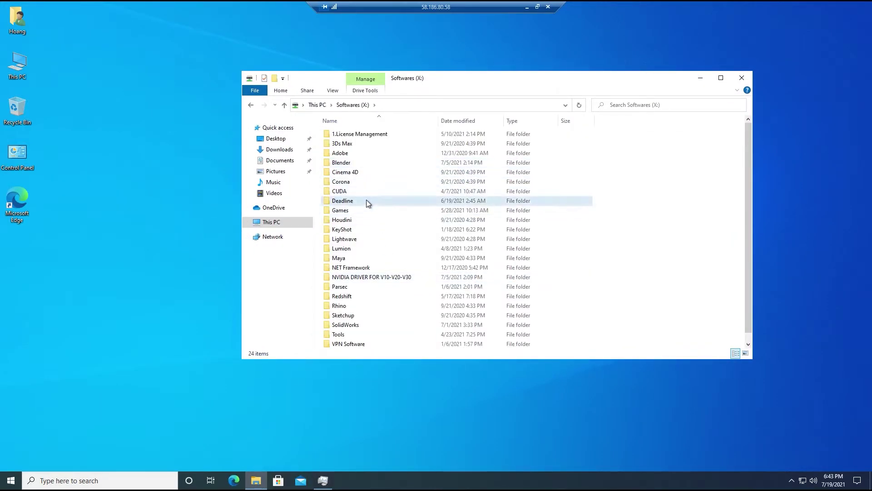
double_click(366, 200)
left_click_drag(375, 251, 151, 238)
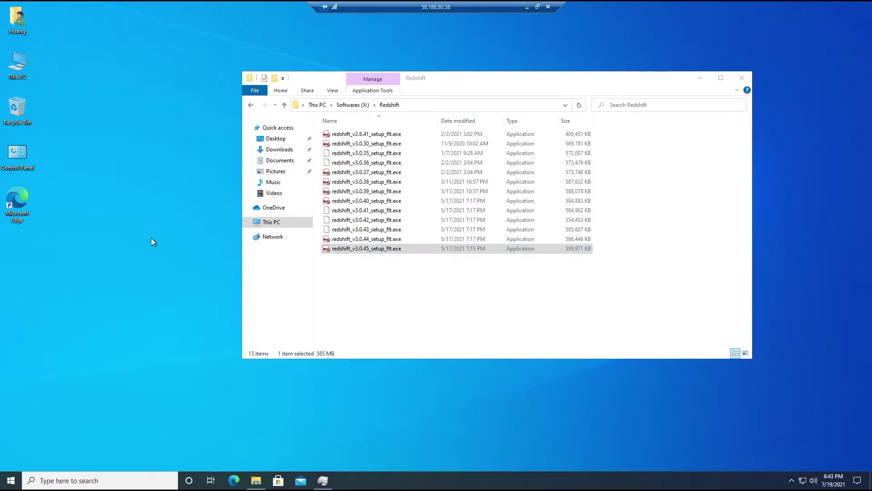
- Copy Cell 1 Edited.c4d from the Storage (Z:) drive to the remote desktop
left_click_drag(184, 117, 140, 155)
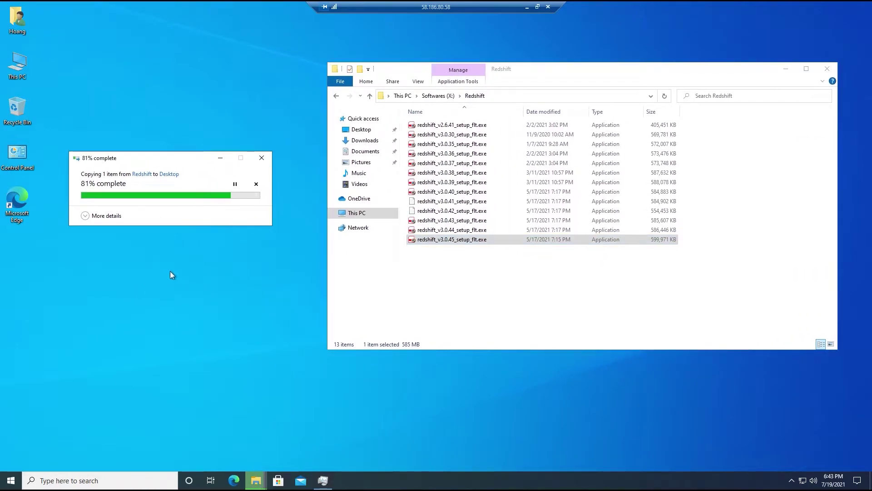
left_click(439, 95)
left_click_drag(473, 73, 361, 75)
left_click(292, 98)
left_click(449, 254)
double_click(449, 257)
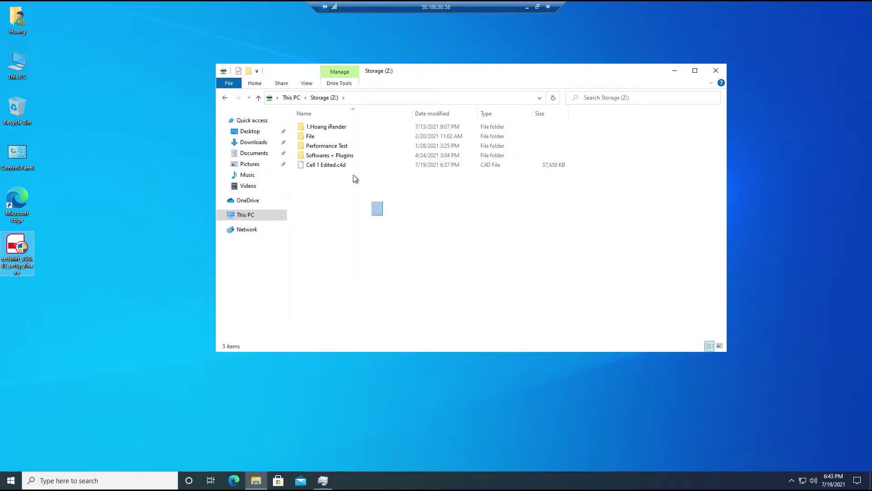
left_click(331, 167)
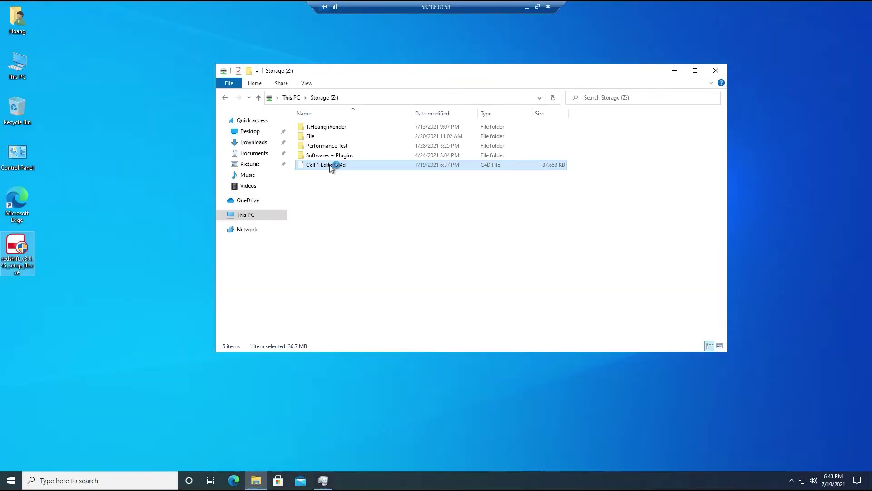
left_click(130, 275)
key("ctrl+v")
- Launch the Redshift 3.0.45 installer from the desktop and close the Storage (Z:) window
left_click(20, 249)
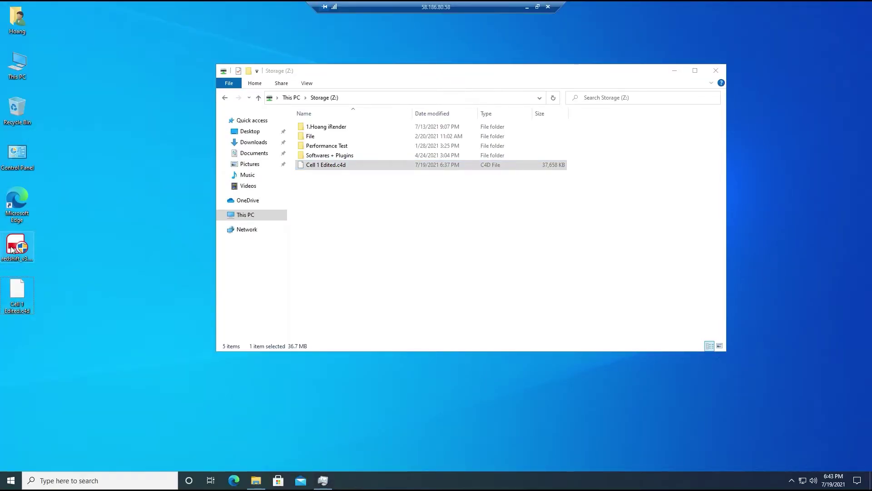
left_click(319, 486)
left_click(319, 486)
left_click(26, 248)
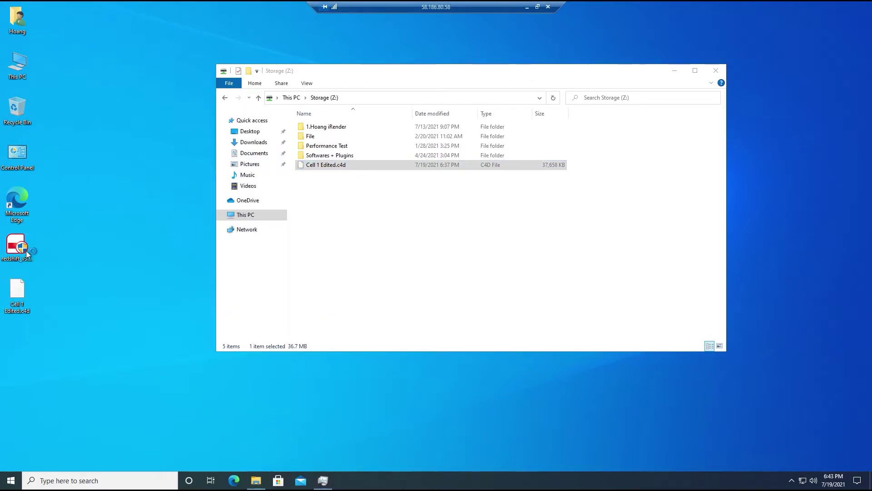
left_click(591, 211)
left_click(716, 71)
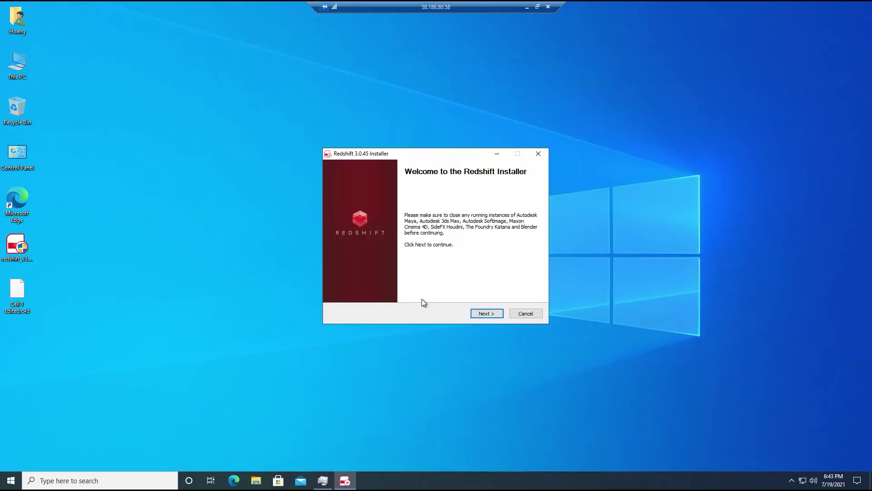
- Install Redshift 3.0.45 with the default plugin selection, accepting the license agreement and answering the node-locked license warning with "yes"
left_click(480, 315)
left_click(485, 314)
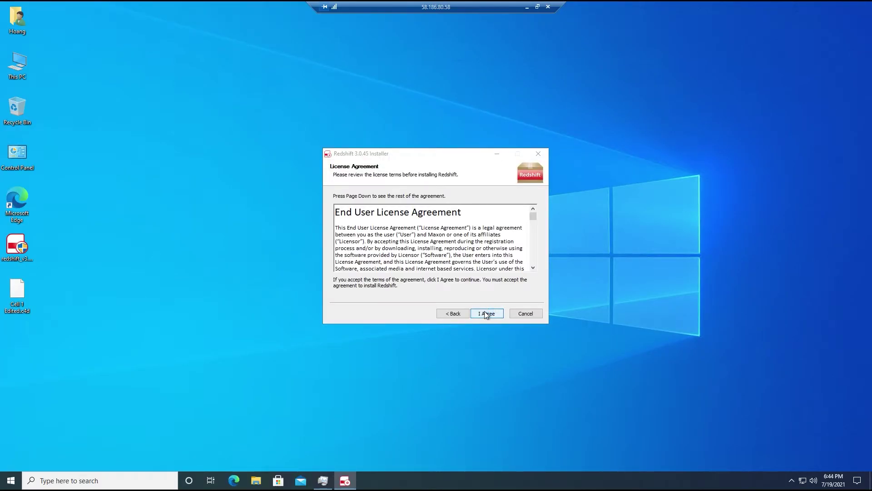
scroll(536, 226, "down", 12)
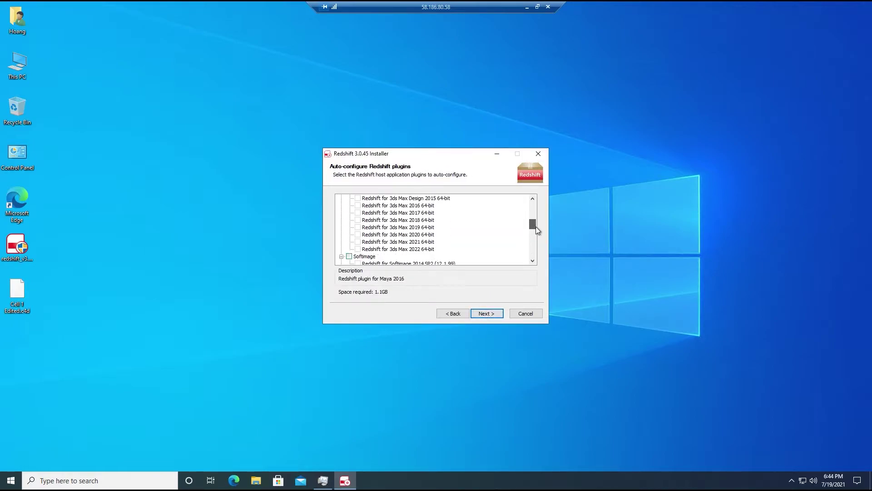
left_click(487, 313)
left_click(485, 313)
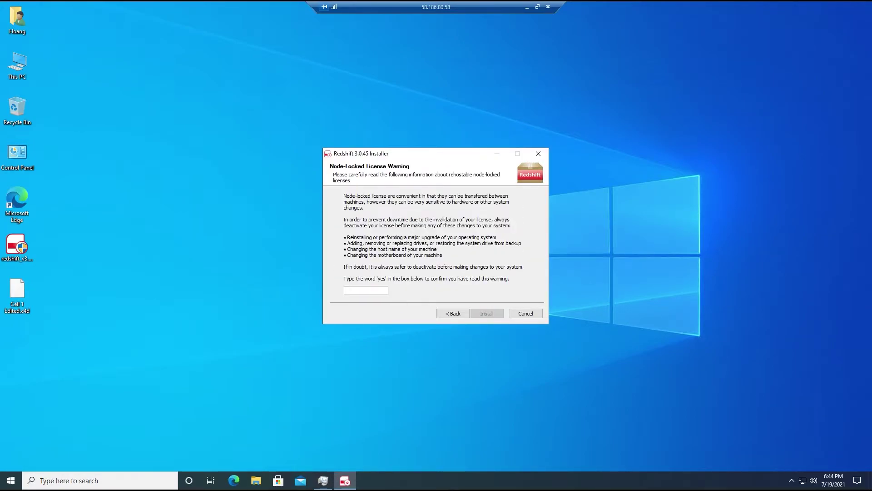
type("yes")
left_click(477, 313)
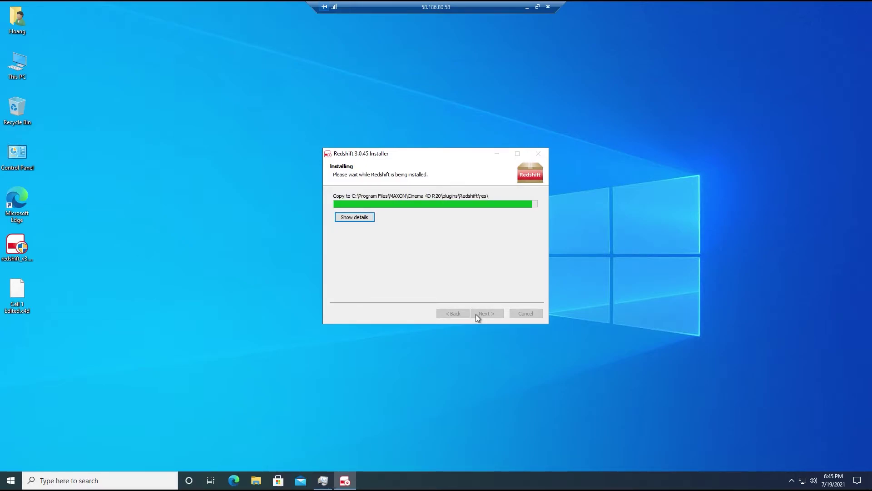
left_click(476, 315)
- Refresh the desktop and delete the Redshift installer from it
right_click(107, 274)
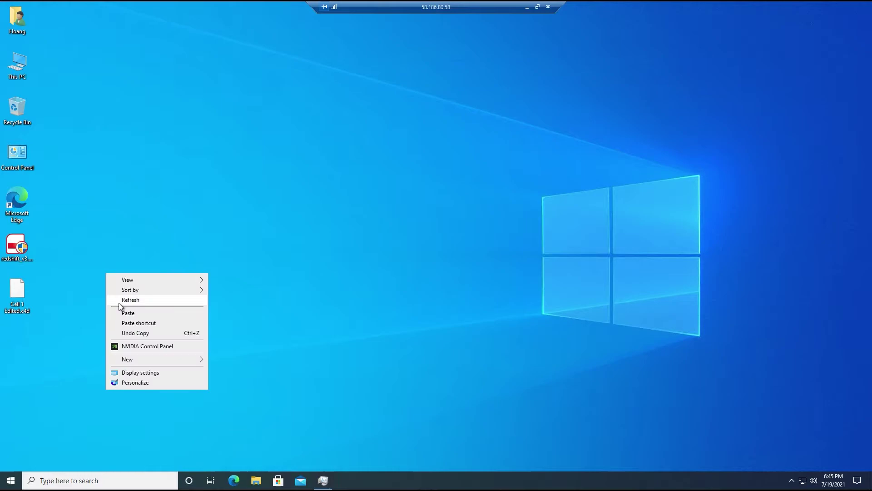
left_click(119, 303)
left_click_drag(98, 274, 3, 328)
key("Delete")
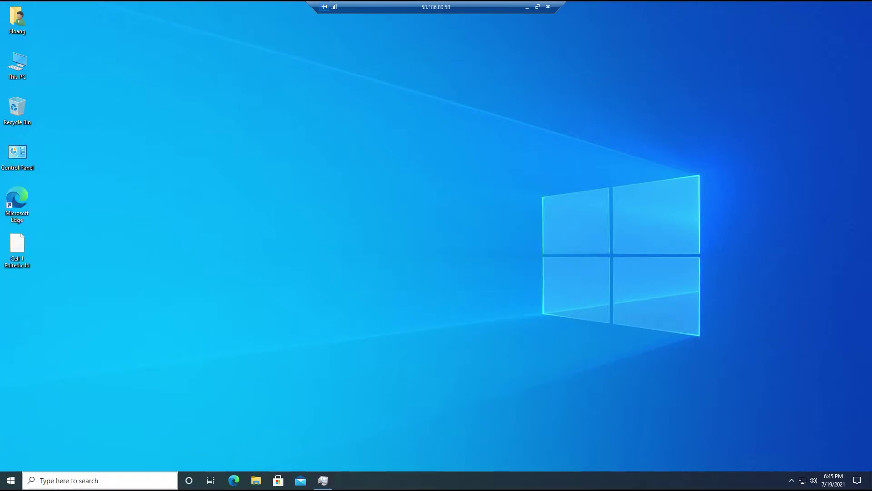
- Copy iRender.LicenseManagement-1.0.0.10.msi.zip from the 1.License Management folder on Softwares (X:) to the desktop
left_click(256, 480)
double_click(327, 257)
double_click(347, 130)
left_click(348, 129)
key("ctrl+c")
left_click(135, 281)
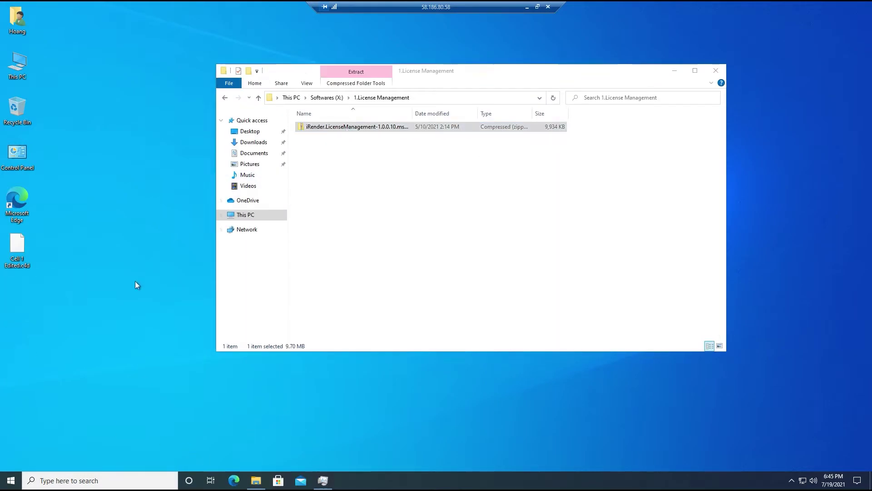
key("ctrl+v")
- Open the license management zip on the desktop and start the iRender License Management installation from its MSI package
left_click(716, 71)
double_click(15, 323)
double_click(345, 126)
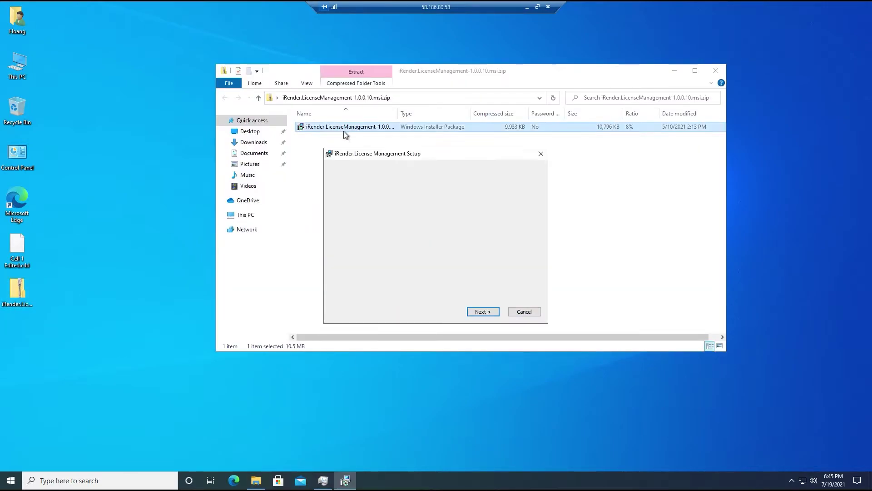
left_click(481, 312)
left_click(481, 312)
- Open the Redshift Licensing Tool with administrator approval, then close it
key("super")
left_click(72, 209)
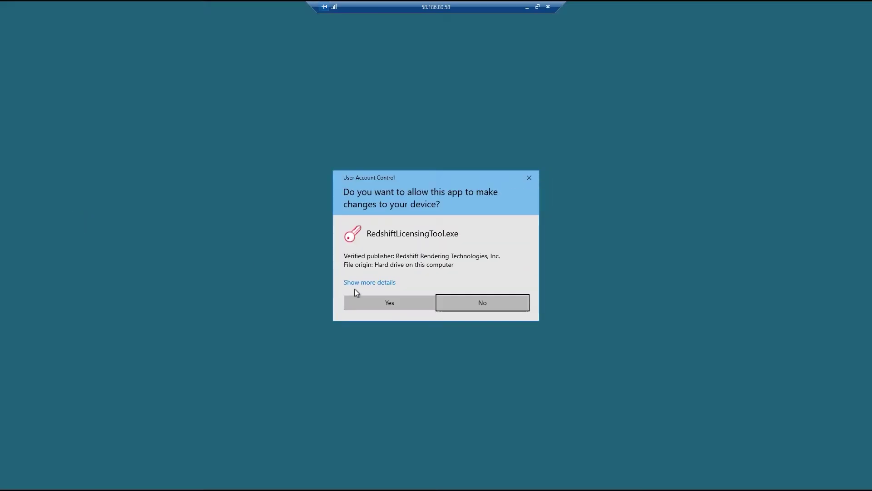
left_click(389, 302)
left_click(577, 111)
- Approve and finish the iRender License Management setup, close the zip window, and allow the application to start
left_click(389, 321)
left_click(717, 71)
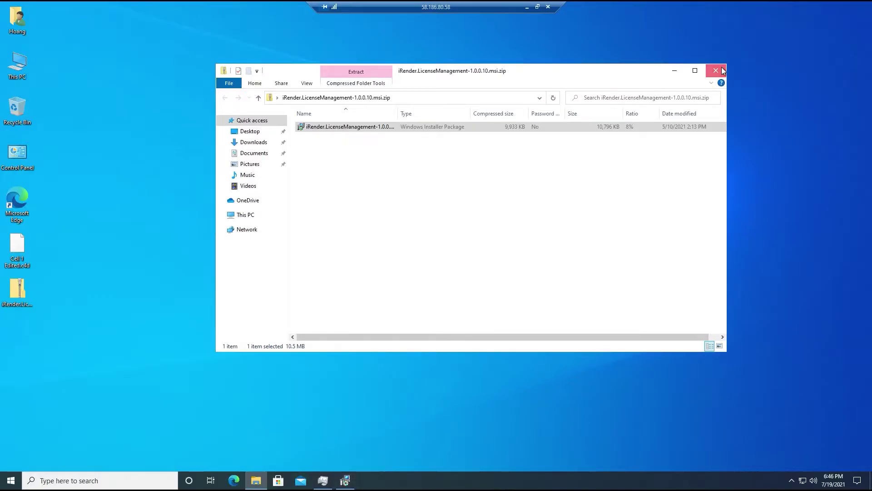
left_click(482, 312)
left_click(390, 308)
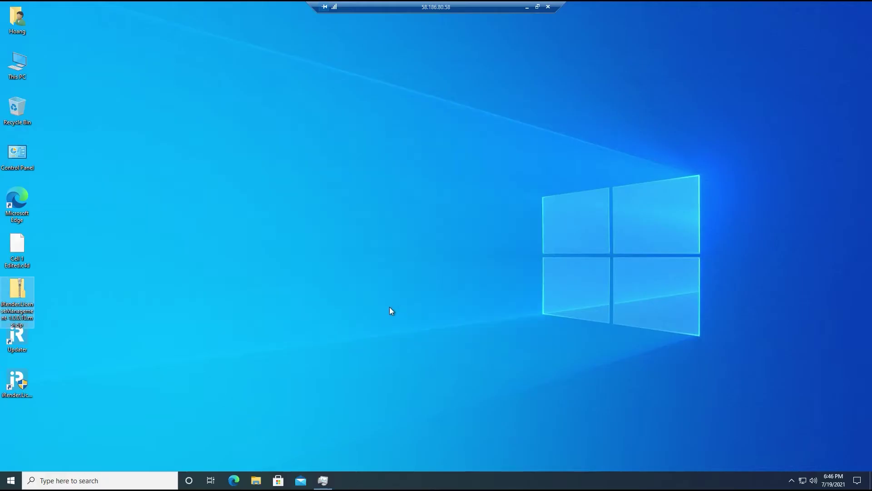
- Enter the account password in iRender License Management, then log in and connect the license
key("Tab")
type("************")
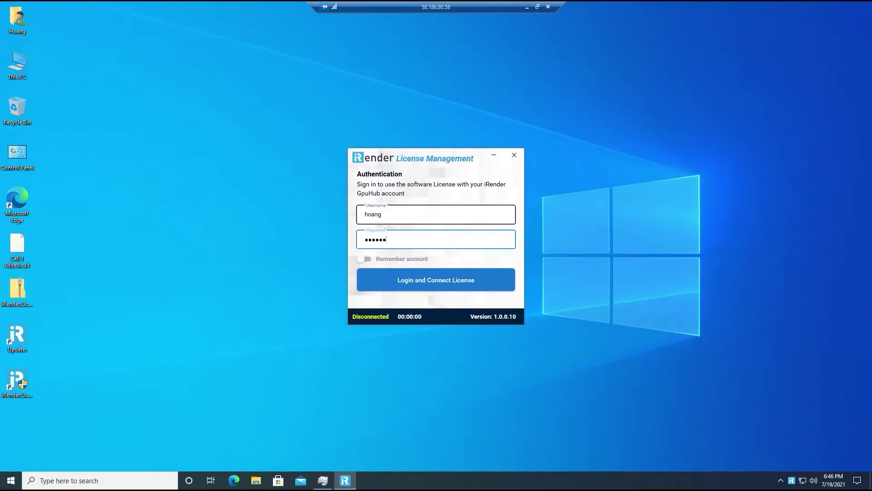
left_click(428, 281)
- Permanently delete the license management zip from the desktop and minimize the iRender License Management window
left_click(17, 290)
key("shift+Delete")
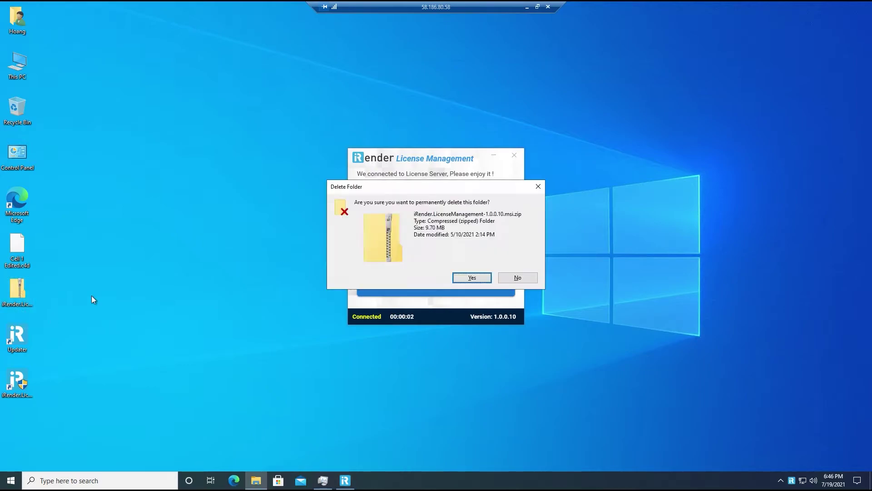
left_click(471, 276)
left_click(495, 155)
- Check the Redshift license in the Redshift Licensing Tool, then close the tool
left_click(11, 480)
left_click(61, 224)
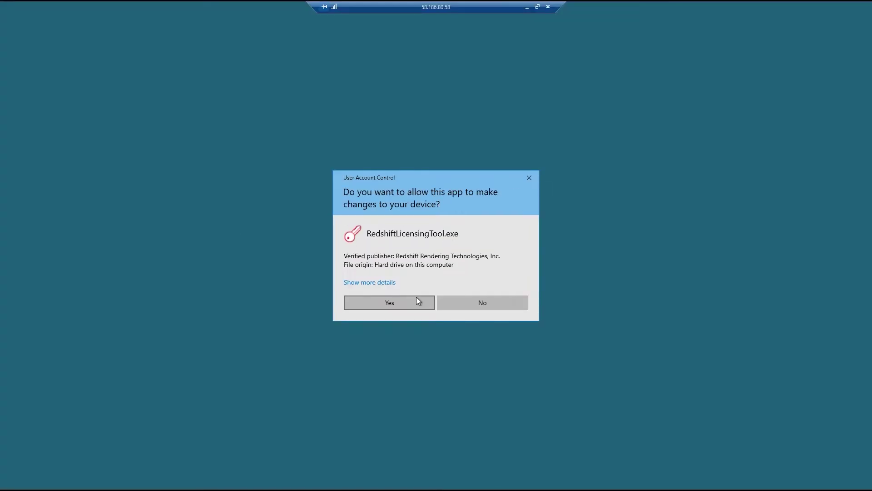
left_click(416, 300)
left_click(574, 111)
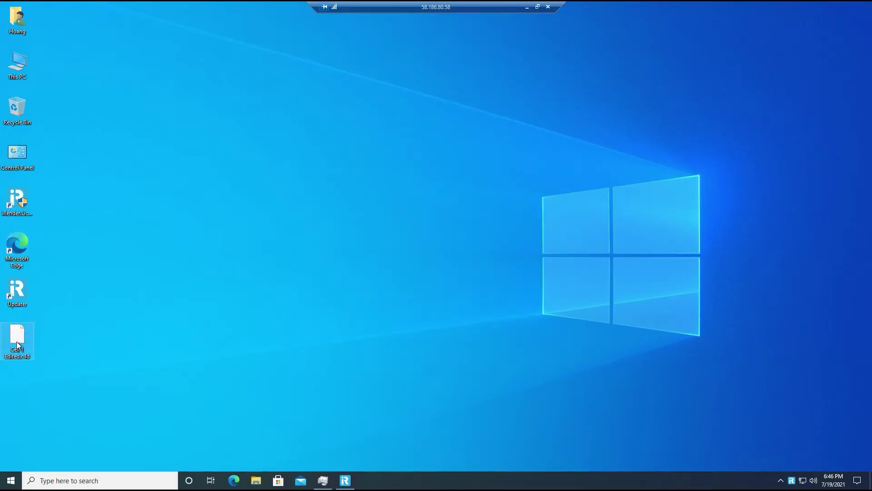
- Launch Cinema 4D R20 and allow it through the Windows firewall on domain networks
key("super")
left_click(77, 291)
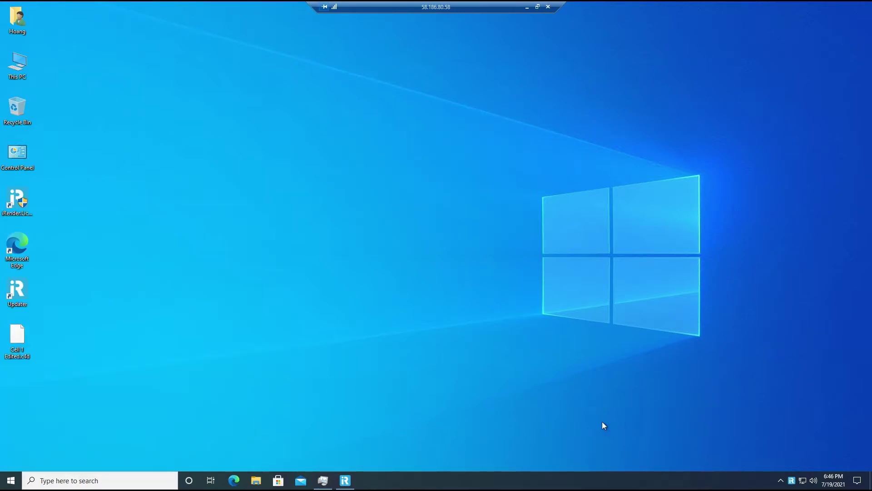
key("ctrl+shift+Escape")
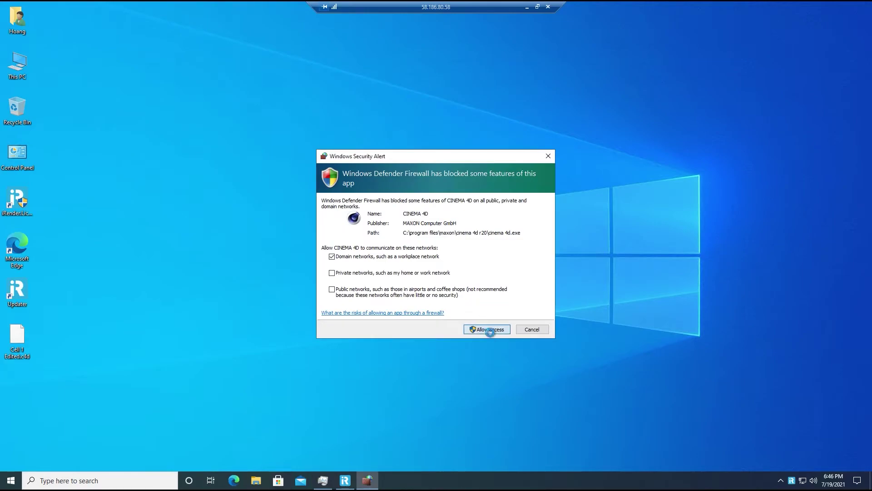
left_click(490, 331)
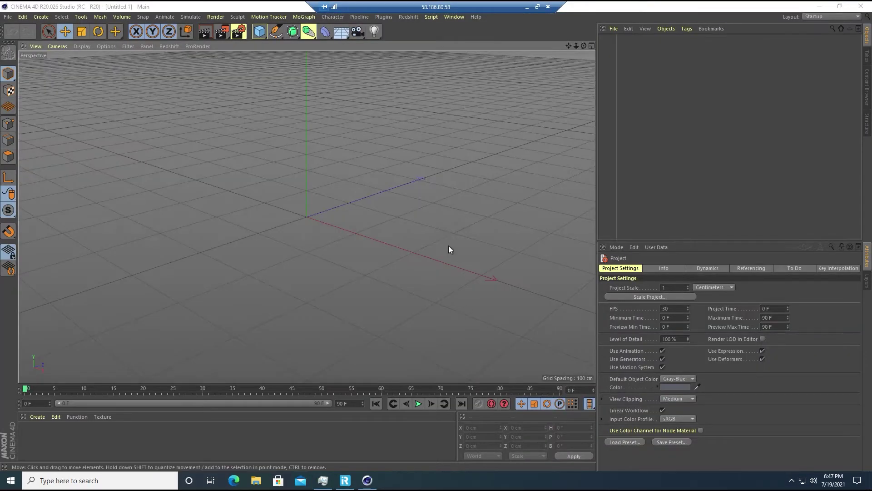
- Open the scene file Cell 1 Edited.c4d from the desktop in Cinema 4D
left_click(9, 17)
left_click(40, 39)
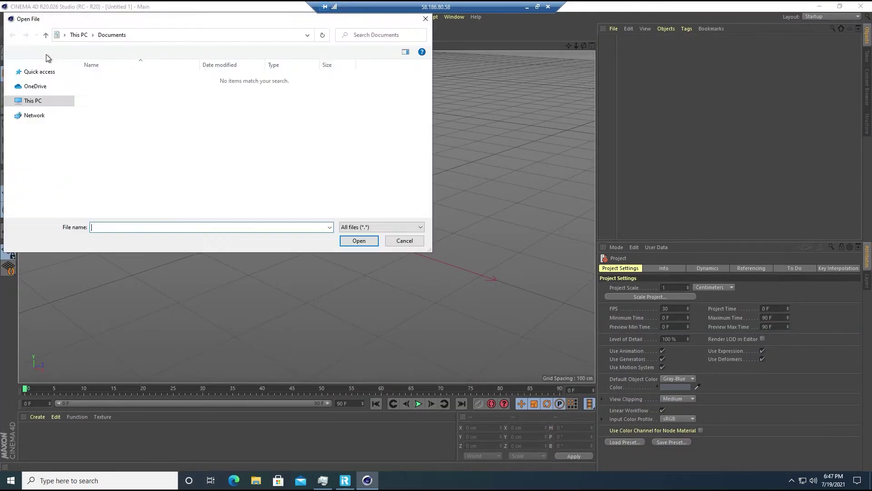
left_click_drag(139, 20, 200, 94)
left_click(98, 156)
double_click(175, 149)
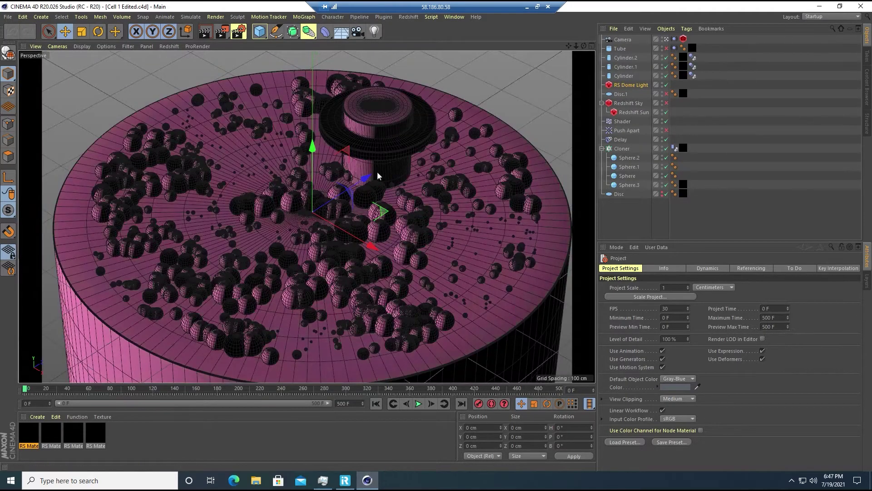
- Examine the Output, Save and Redshift pages of the render settings, then close them
left_click(233, 33)
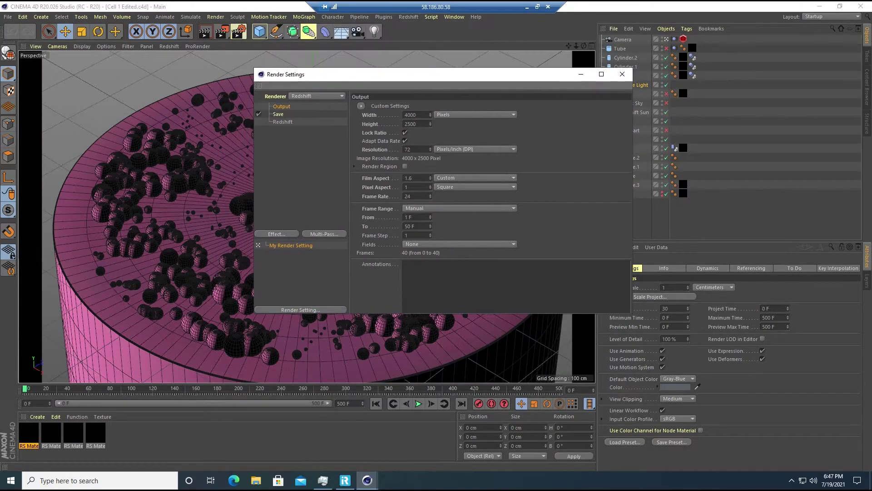
left_click(282, 117)
left_click(596, 134)
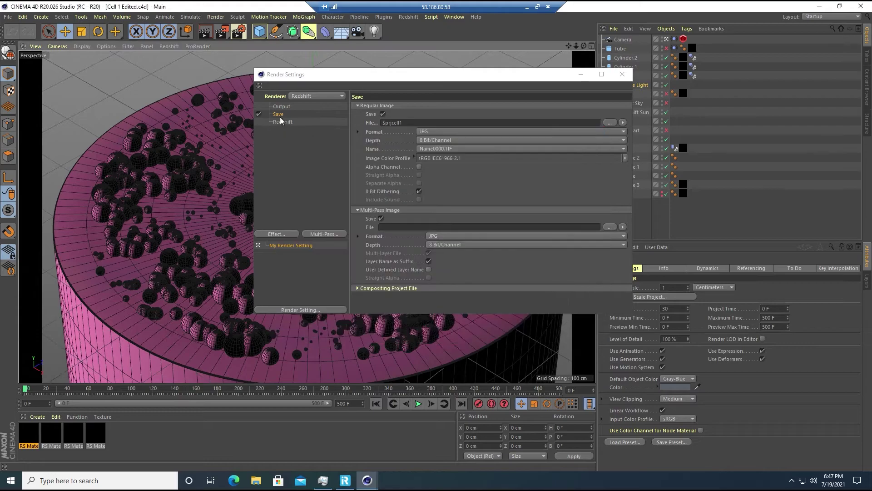
left_click(281, 107)
left_click(281, 115)
left_click(282, 105)
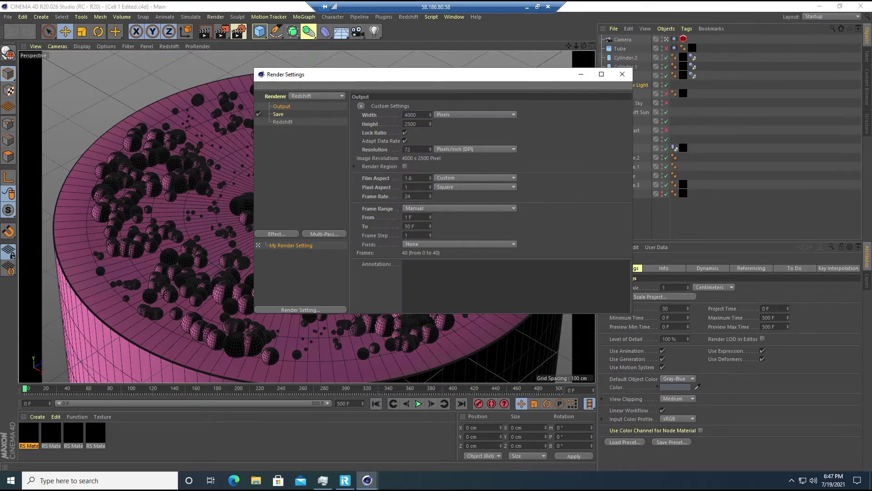
left_click(285, 122)
left_click(622, 74)
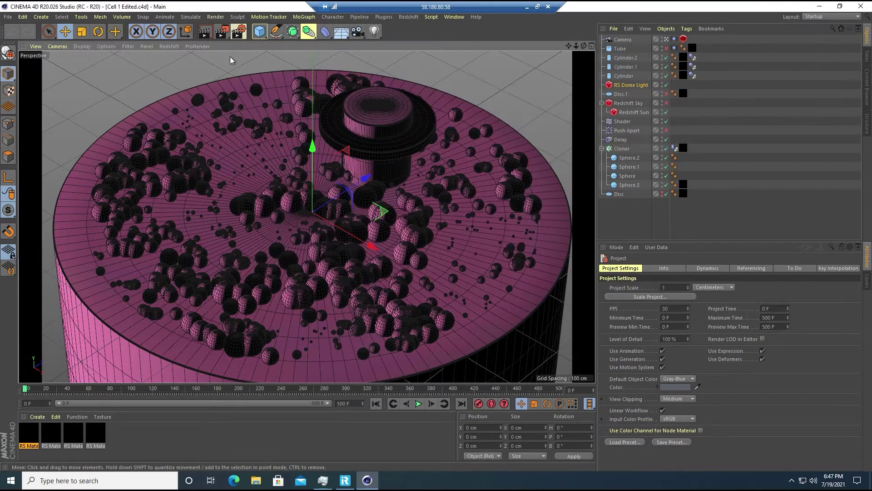
- Render the scene to the Picture Viewer and zoom the preview out to 17%
left_click(227, 33)
left_click_drag(678, 122, 667, 121)
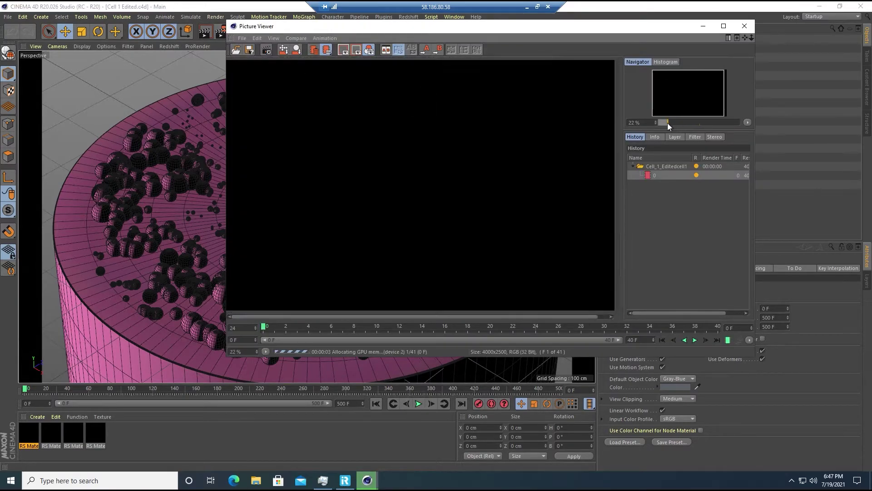
- Examine the GPU load in Task Manager beside the running render, switching GPU 11's Video Decode graph to Cuda
left_click(330, 480)
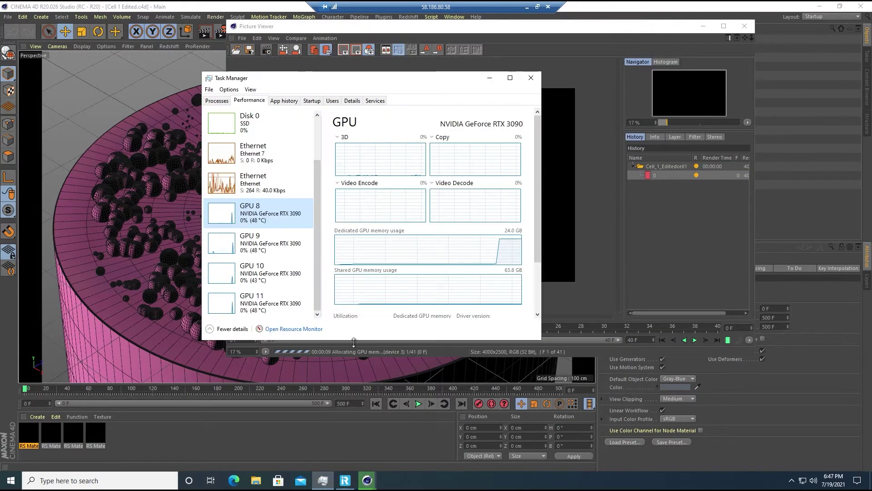
left_click_drag(318, 76, 576, 66)
left_click(269, 159)
left_click(299, 279)
left_click(490, 230)
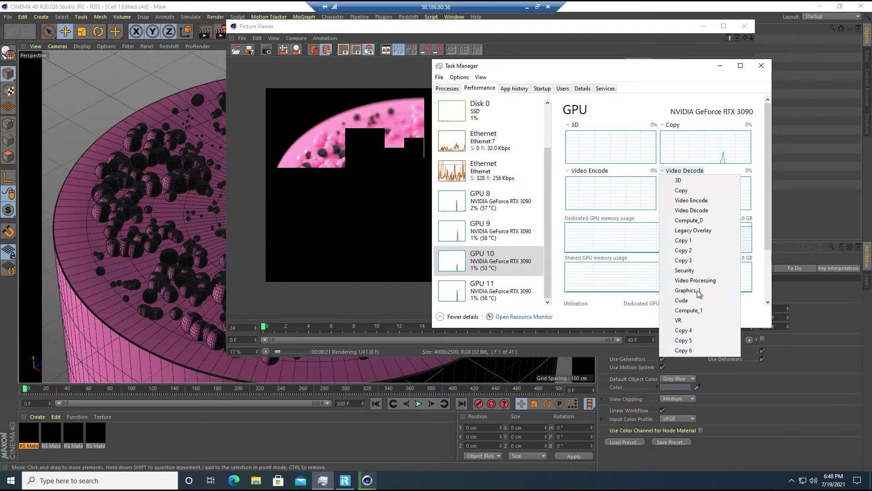
left_click(502, 287)
left_click(685, 171)
left_click(682, 300)
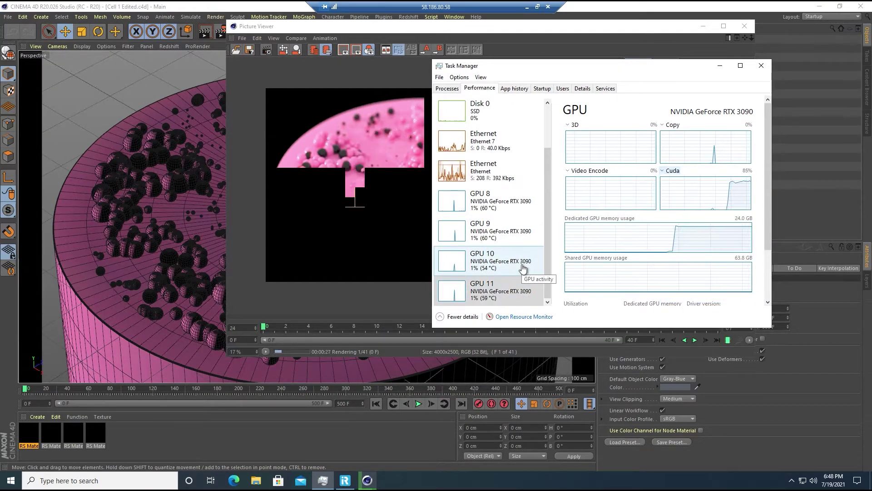
left_click_drag(662, 70, 713, 63)
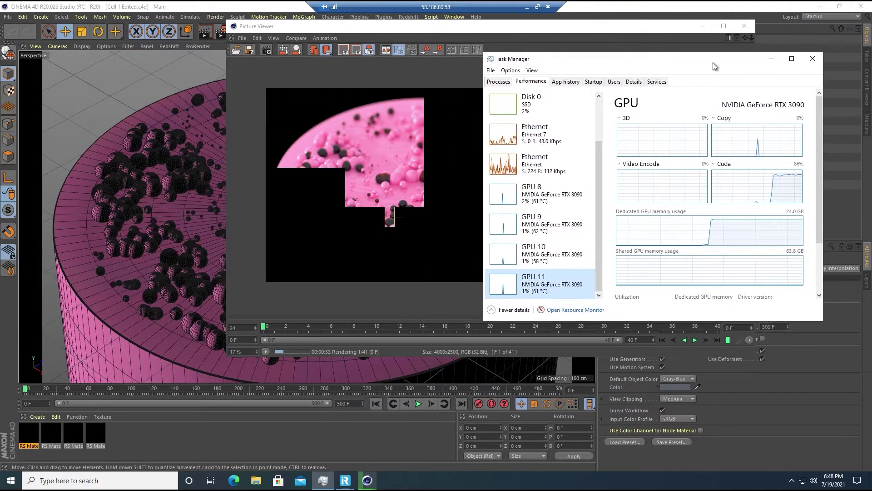
- Minimize Task Manager and stop the running Picture Viewer render after the sixth frame
left_click(771, 60)
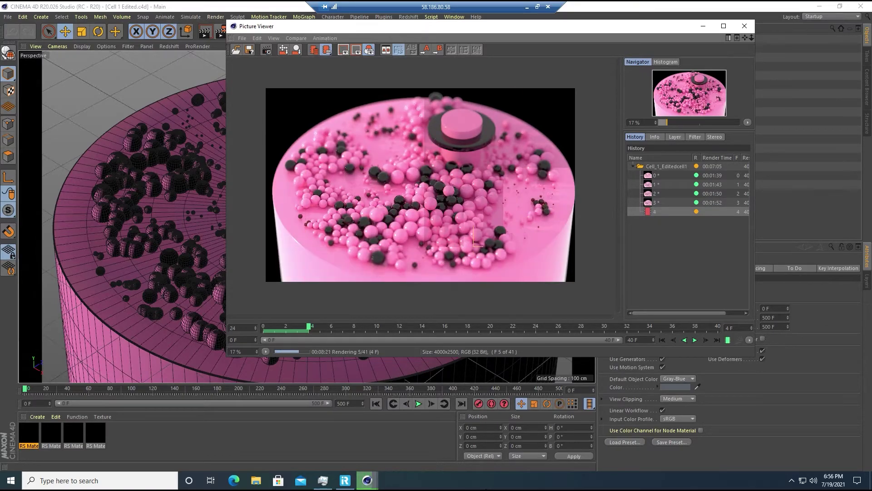
left_click(267, 50)
left_click(451, 272)
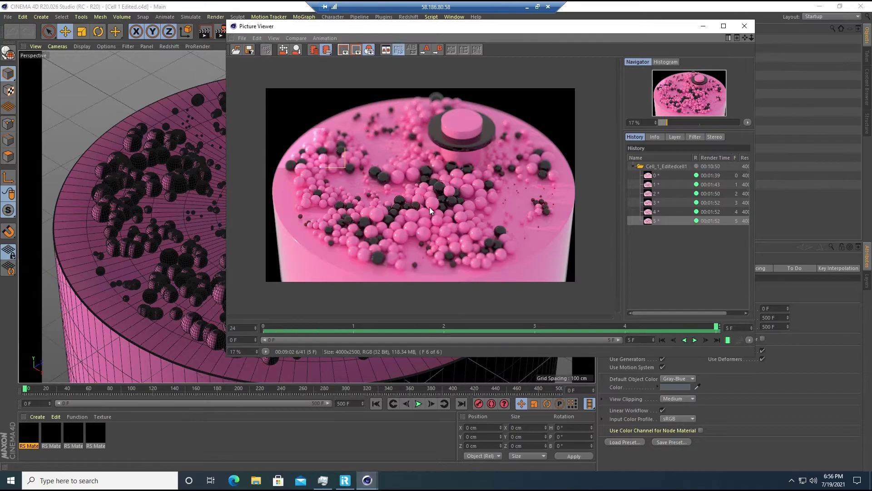
- Check the rendered JPG frames in the Desktop folder in File Explorer, then close the folder window
left_click(256, 481)
left_click(251, 131)
left_click_drag(487, 75, 412, 95)
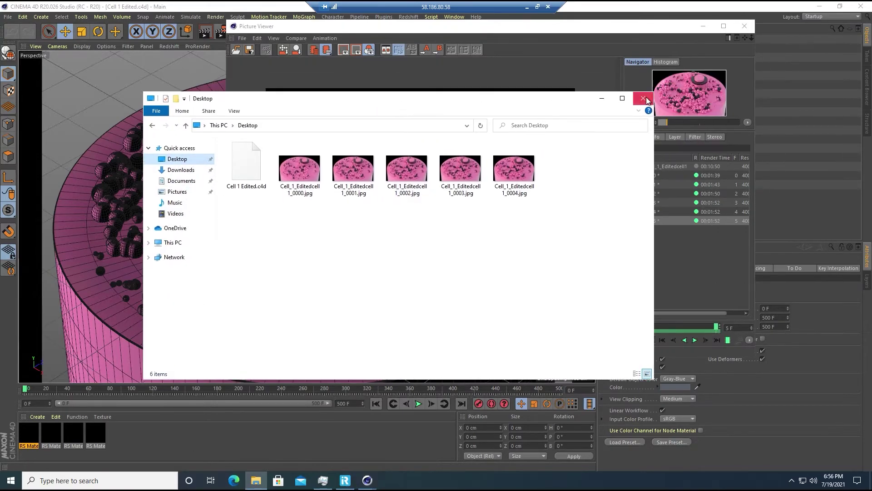
left_click(644, 98)
- Close the Picture Viewer and gather the rendered Cell_1_Edited JPG frames in a new desktop folder named AAAA
left_click(745, 27)
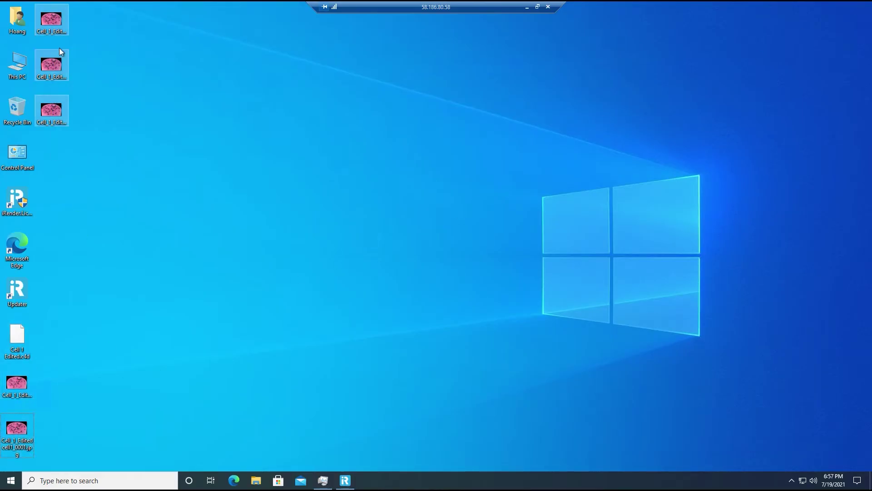
right_click(117, 344)
mouse_move(139, 429)
left_click(280, 379)
type("AAAA")
left_click(53, 409)
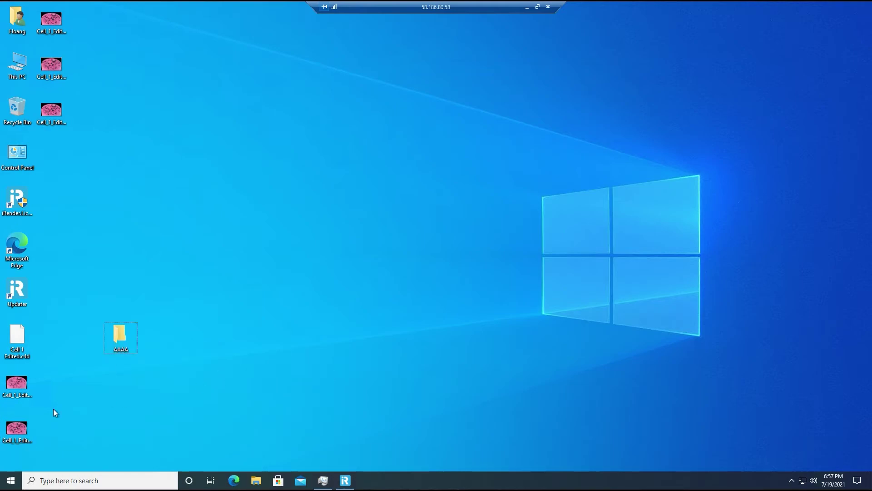
left_click_drag(122, 336, 123, 337)
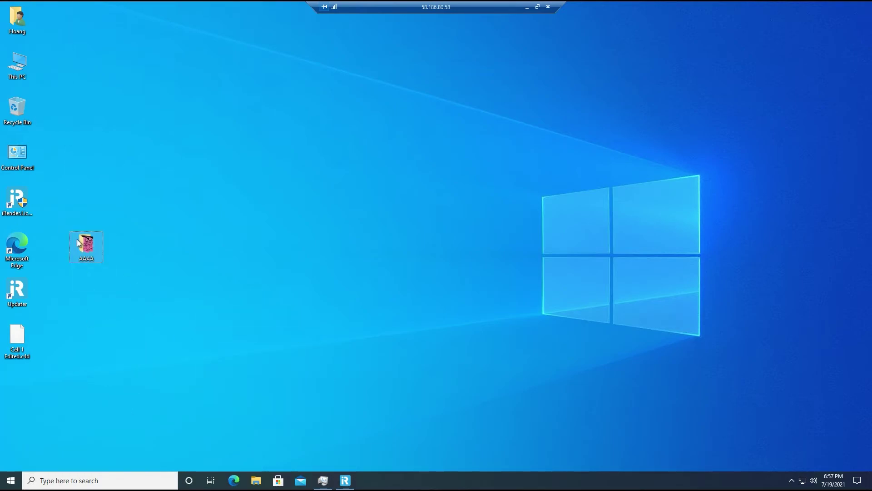
- Copy the AAAA folder from the desktop to the Storage (Z:) drive, then close the drive window
double_click(17, 63)
double_click(295, 297)
right_click(100, 248)
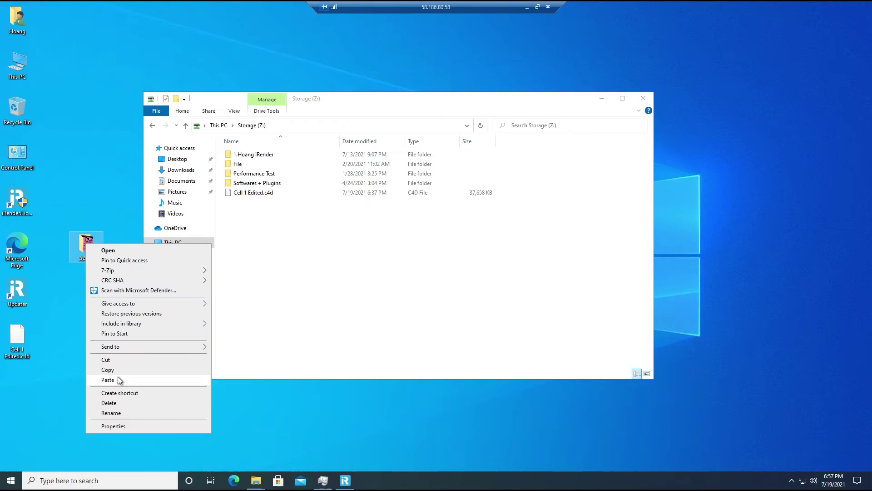
left_click(118, 380)
right_click(335, 238)
left_click(350, 301)
key("alt+F4")
- Disconnect the Redshift license and log out in iRender License Management, then close it
left_click(345, 480)
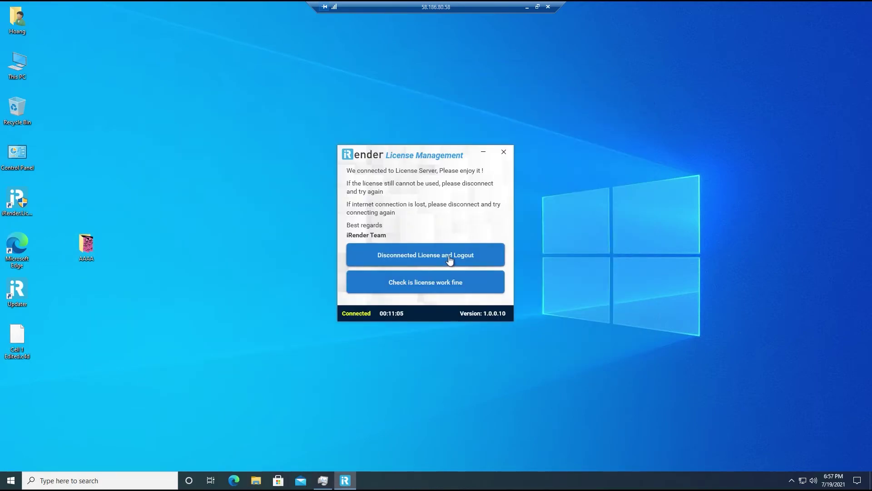
left_click(448, 257)
left_click(504, 152)
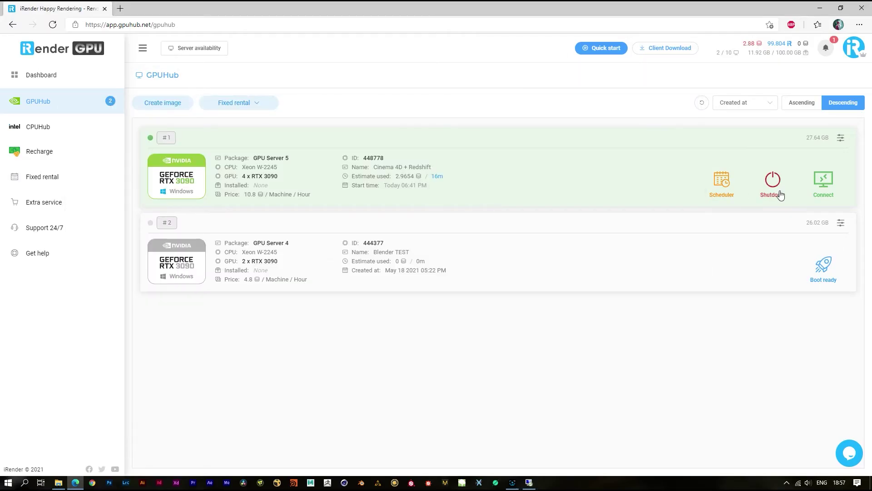
- Shut down the Cinema 4D + Redshift machine in GPUHub and bring up the power options in its remote Windows session
left_click(780, 195)
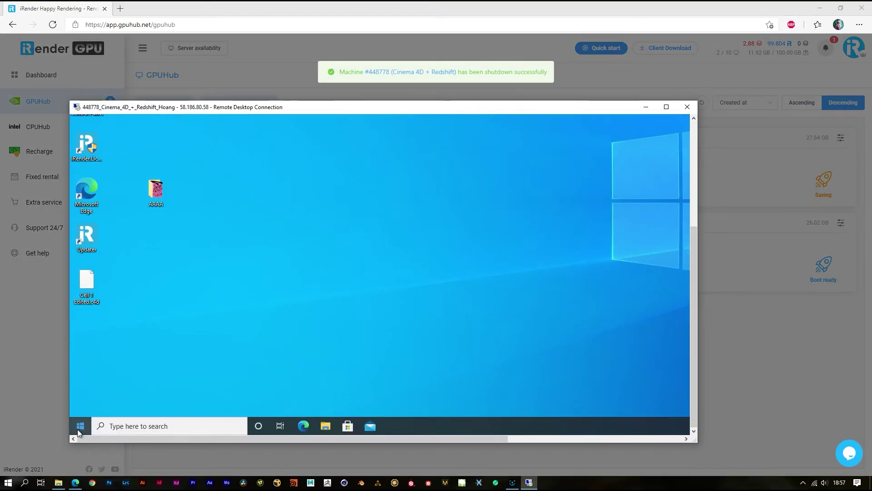
left_click(79, 426)
left_click(81, 406)
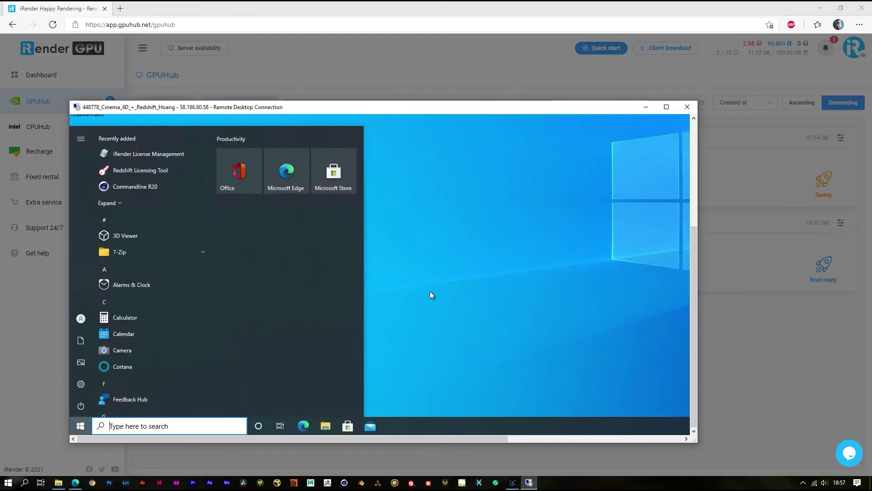
right_click(438, 263)
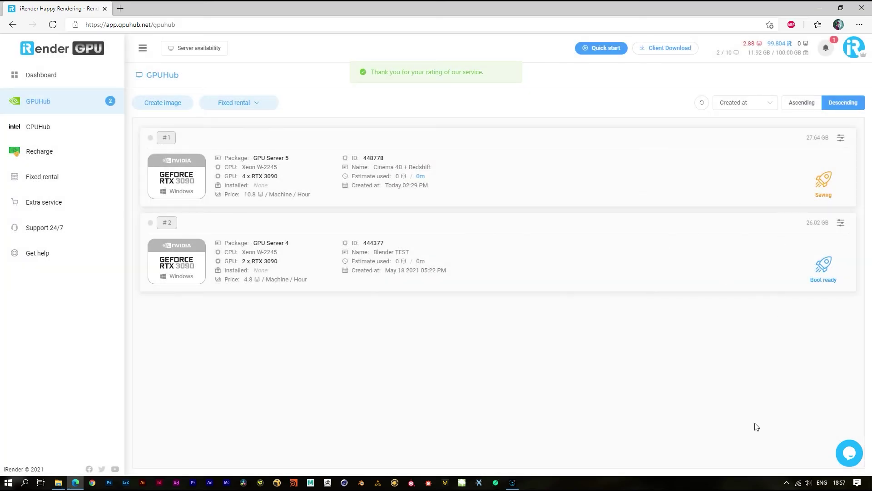
- Open GpuHub Sync on the local computer and refresh the listing of the Z: storage
left_click(787, 482)
left_click(787, 447)
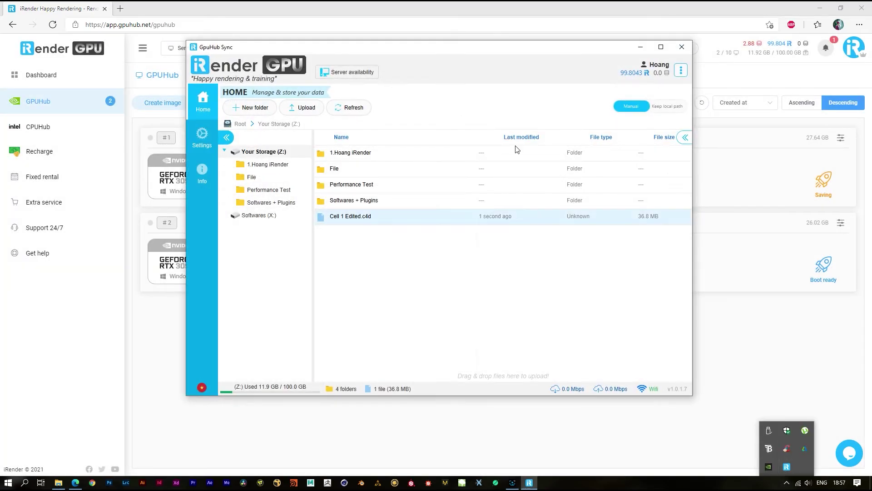
left_click_drag(497, 46, 381, 64)
left_click(236, 125)
- Download the AAAA folder from the Z: storage to the local Desktop
right_click(231, 186)
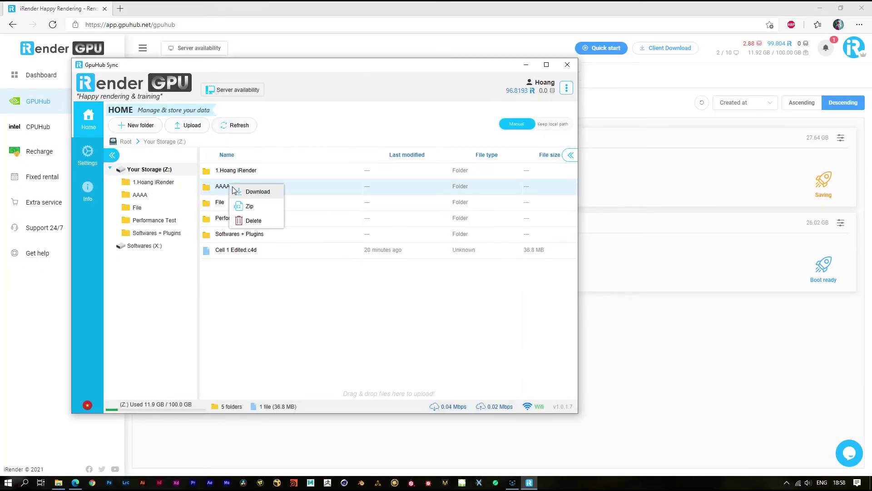
left_click(252, 190)
left_click(306, 263)
left_click(109, 186)
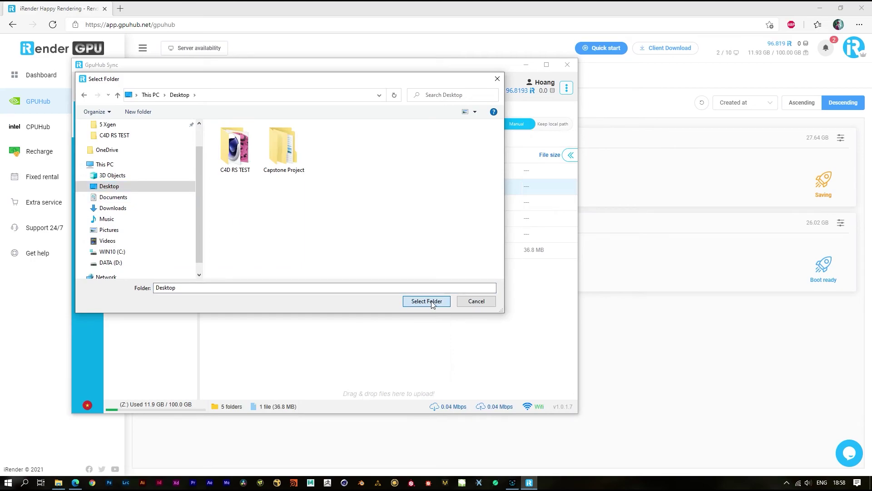
left_click(424, 302)
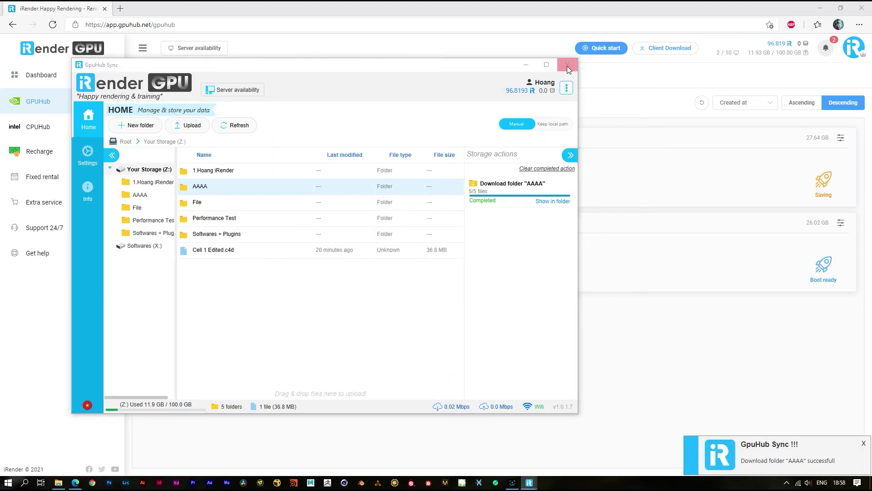